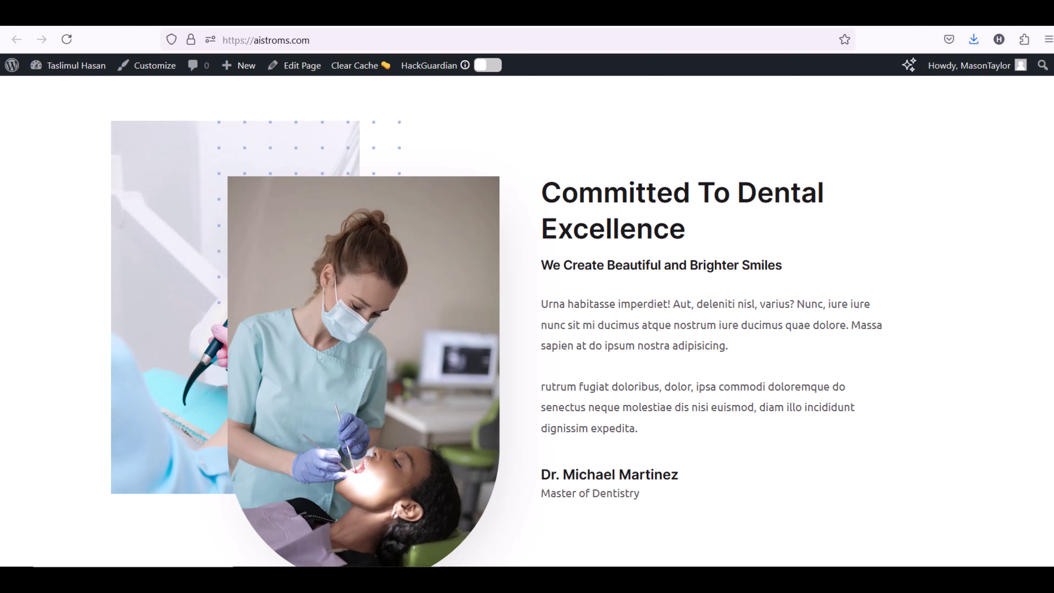
# Change the hero heading title to 'hello', then select the phone-number heading
pyautogui.scroll(-10, 527, 320)
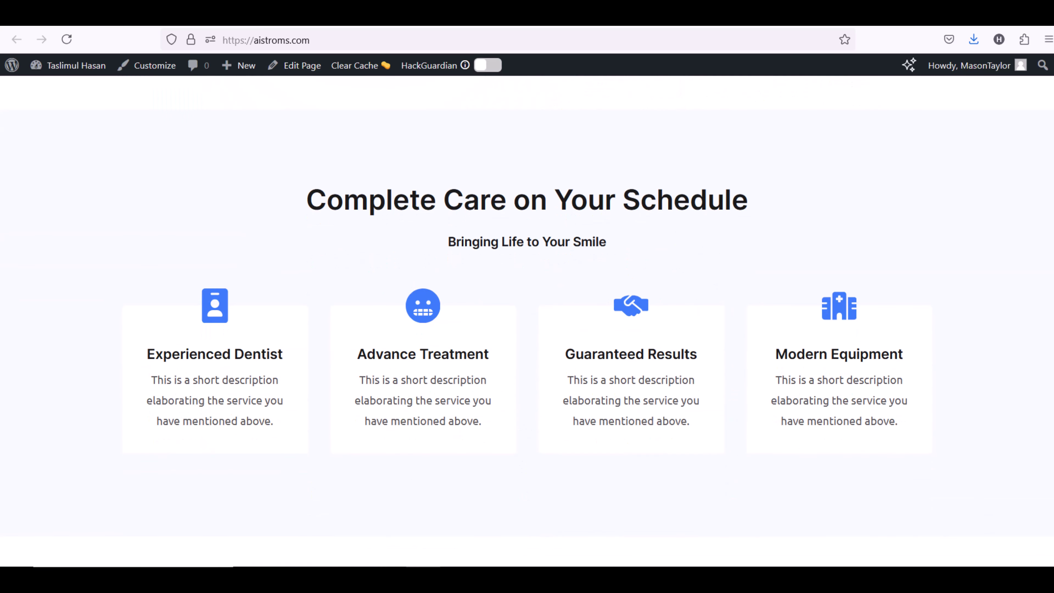
pyautogui.scroll(-10, 527, 320)
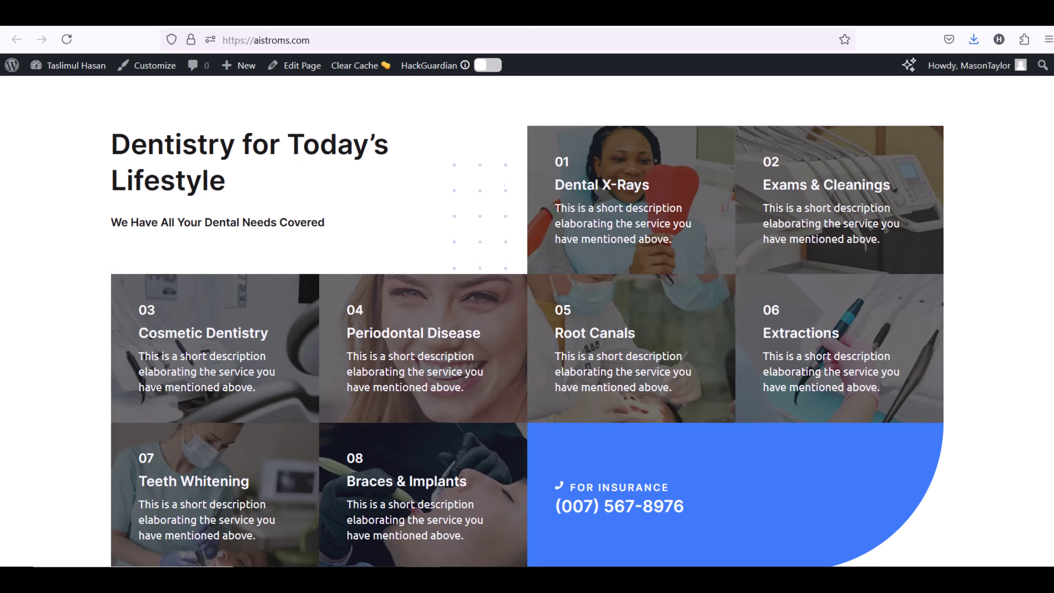
pyautogui.scroll(-10, 527, 321)
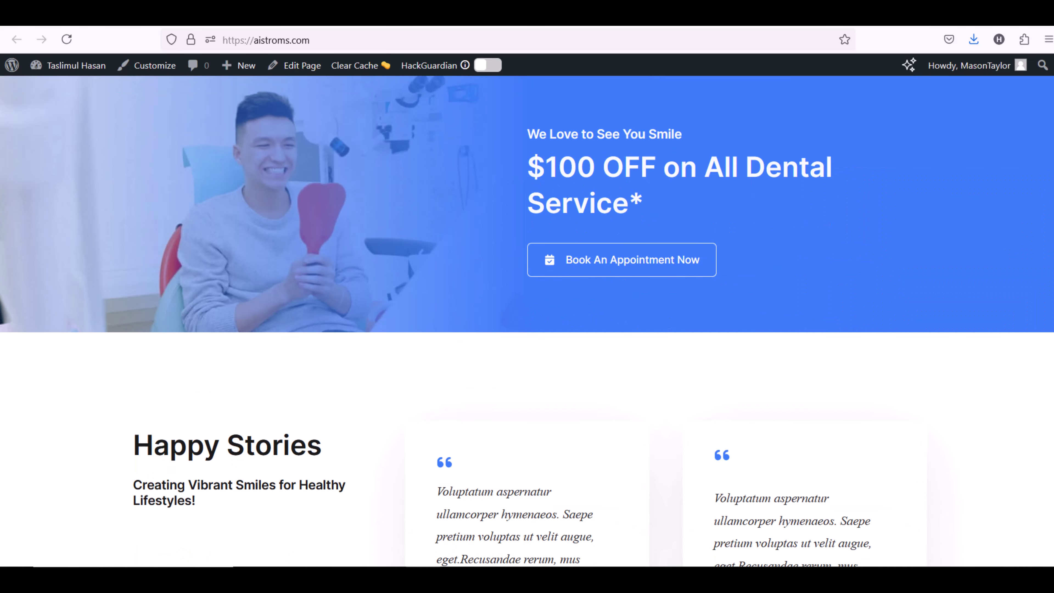
pyautogui.scroll(-8, 527, 321)
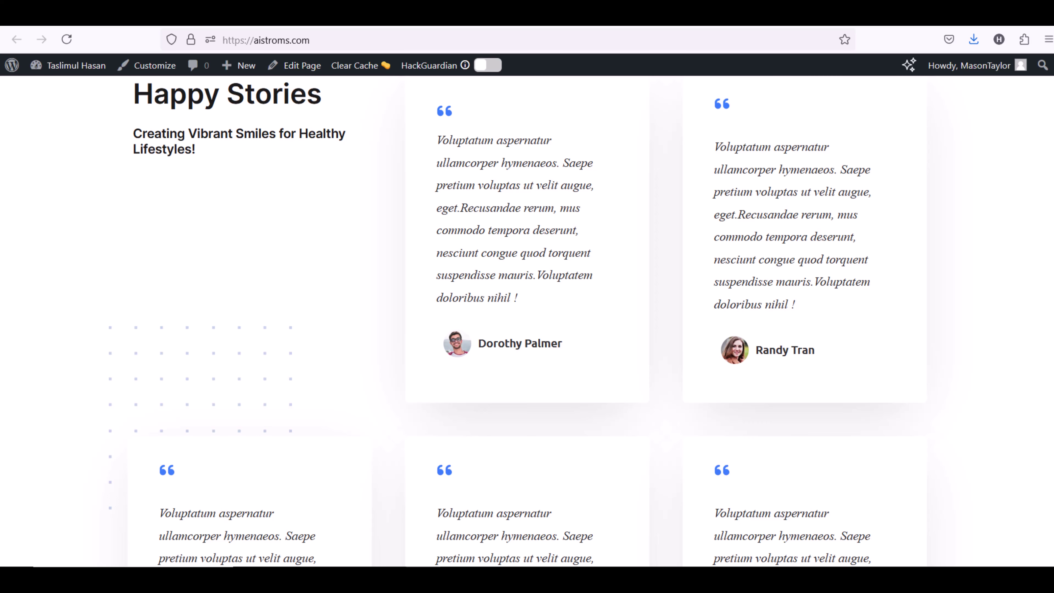
pyautogui.scroll(-10, 527, 321)
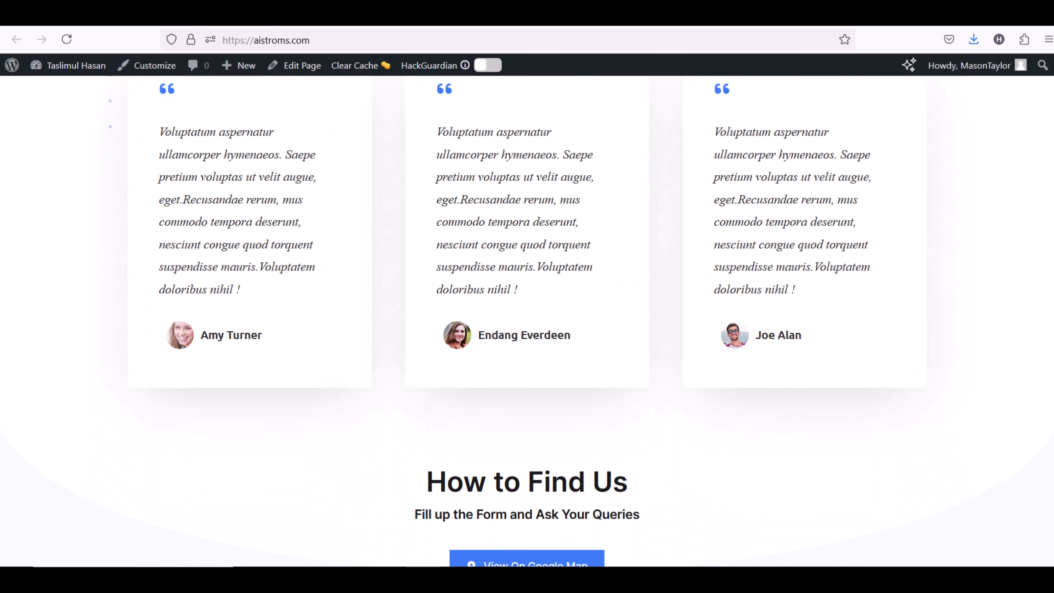
pyautogui.scroll(-10, 527, 322)
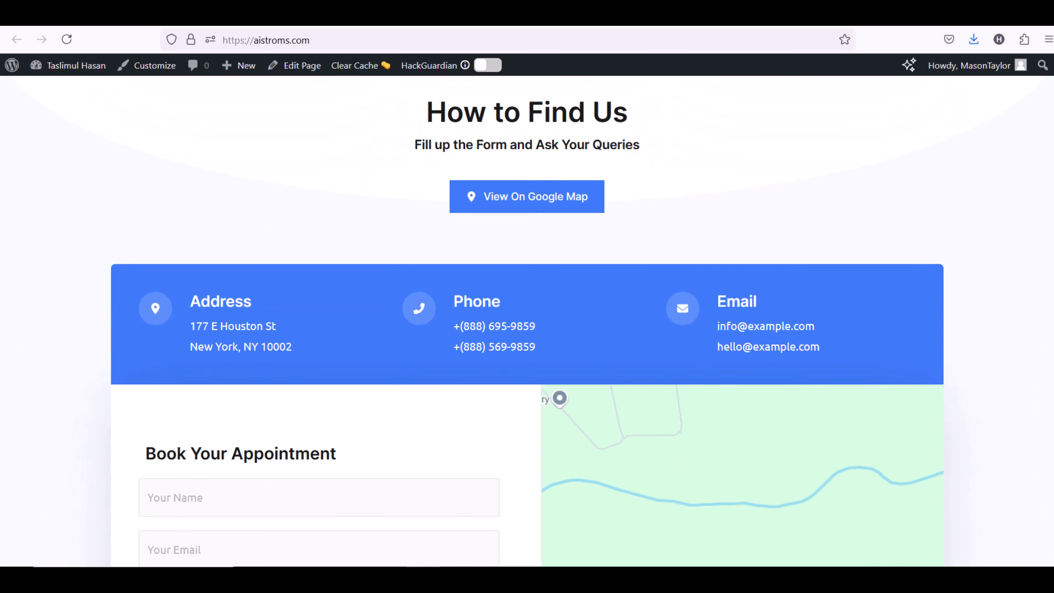
pyautogui.scroll(-3, 527, 322)
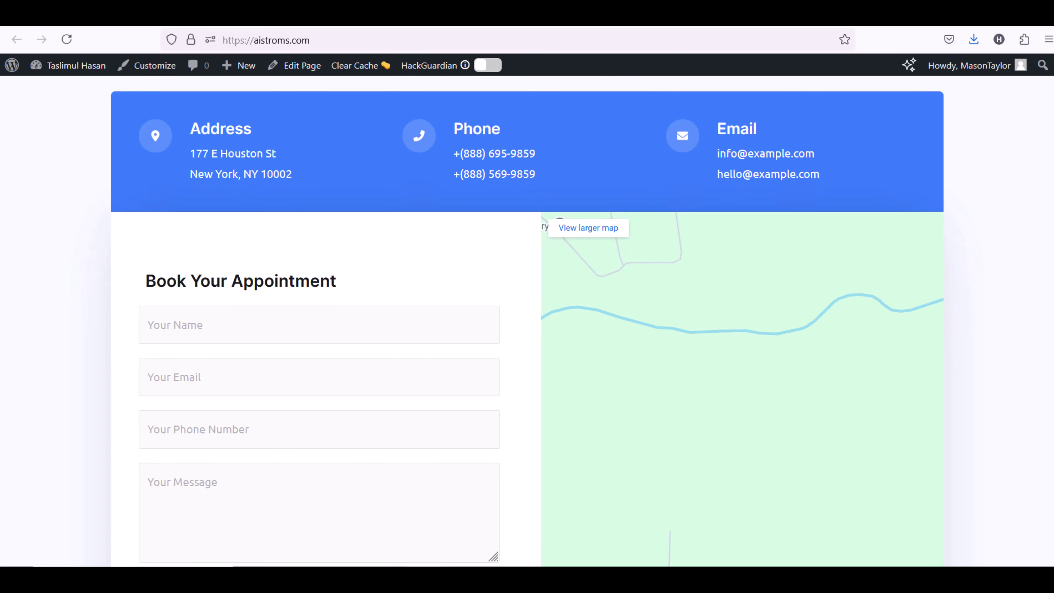
pyautogui.scroll(-6, 527, 321)
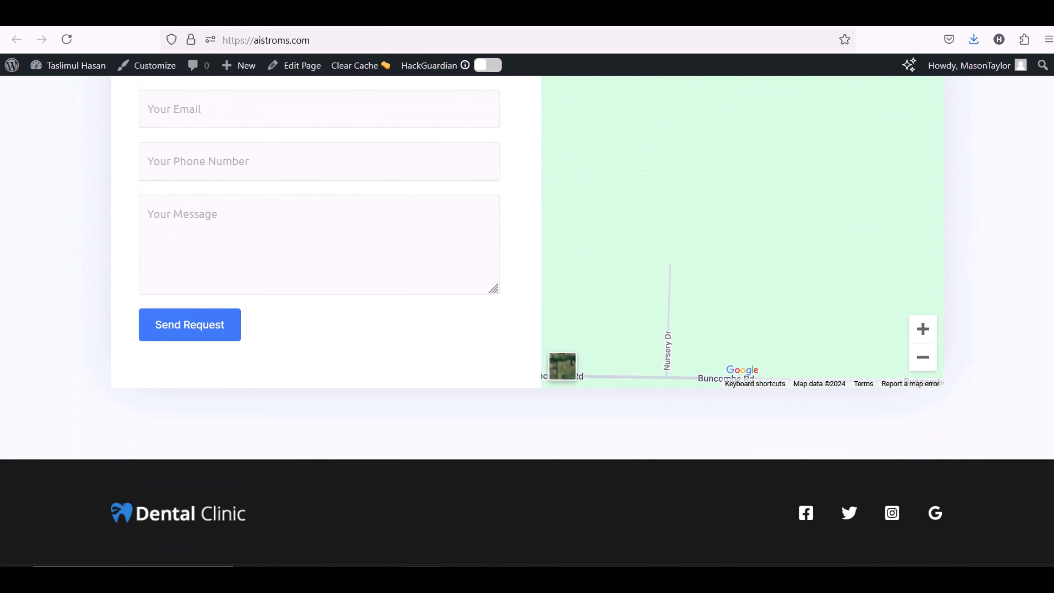
pyautogui.scroll(-2, 527, 322)
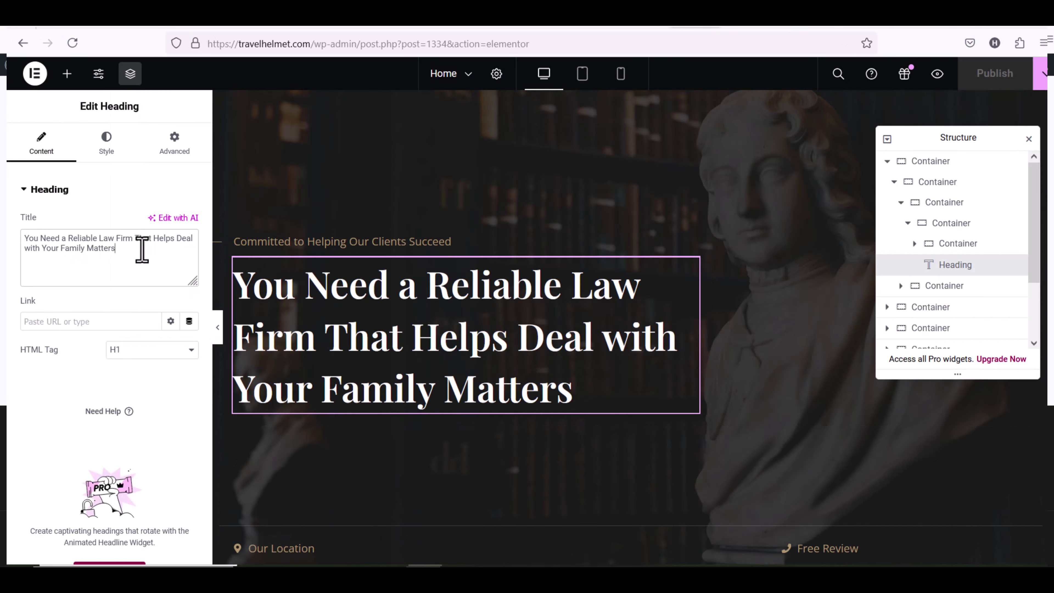
pyautogui.hotkey('ctrl', 'a')
pyautogui.write('hello')
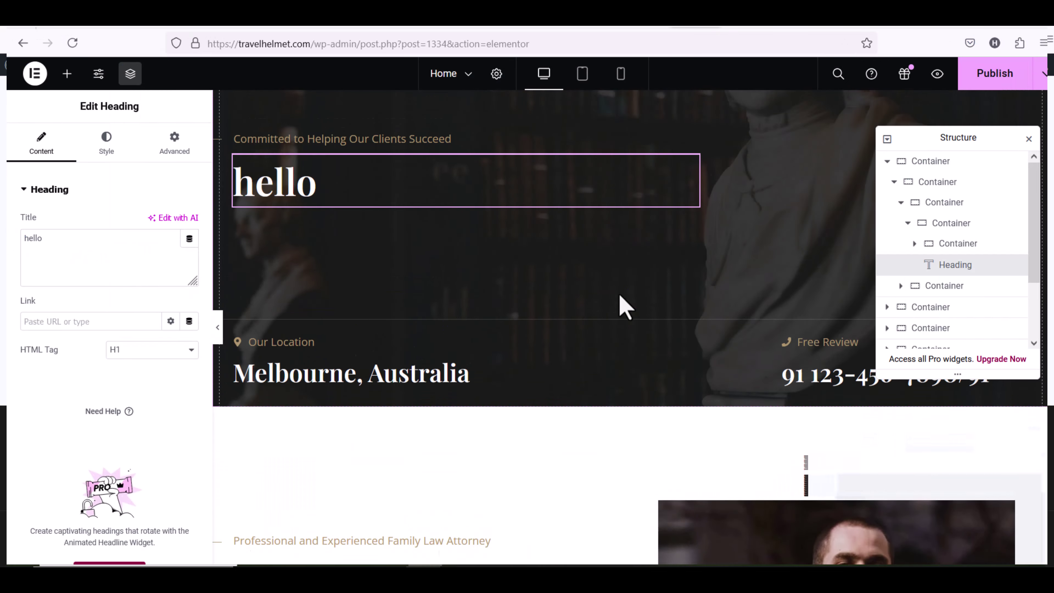
pyautogui.click(824, 474)
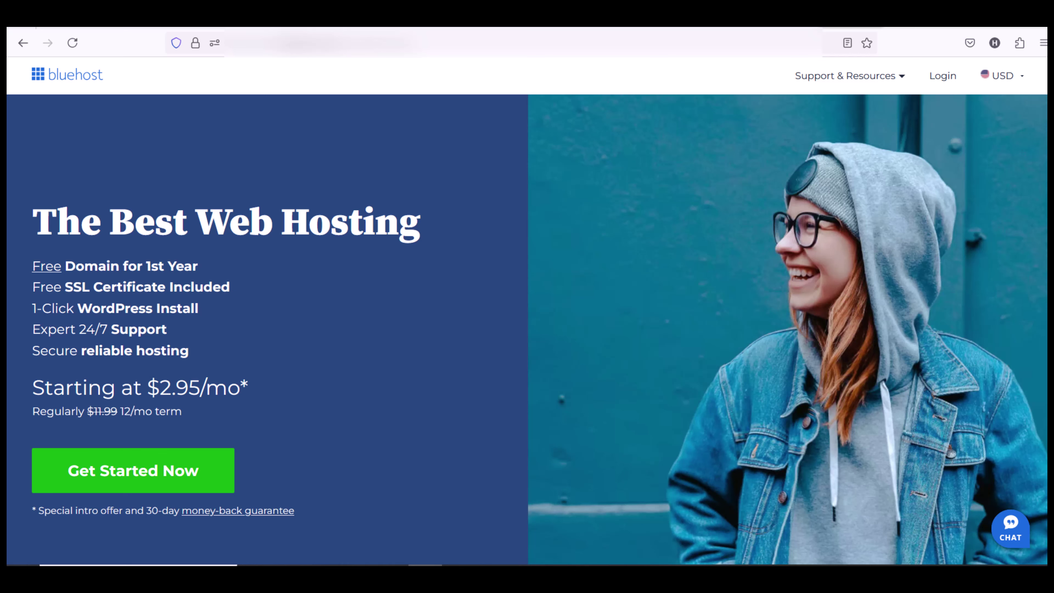
# Open the Bluehost (Coupon Applied) link from the video's pinned comment
pyautogui.scroll(-2, 527, 305)
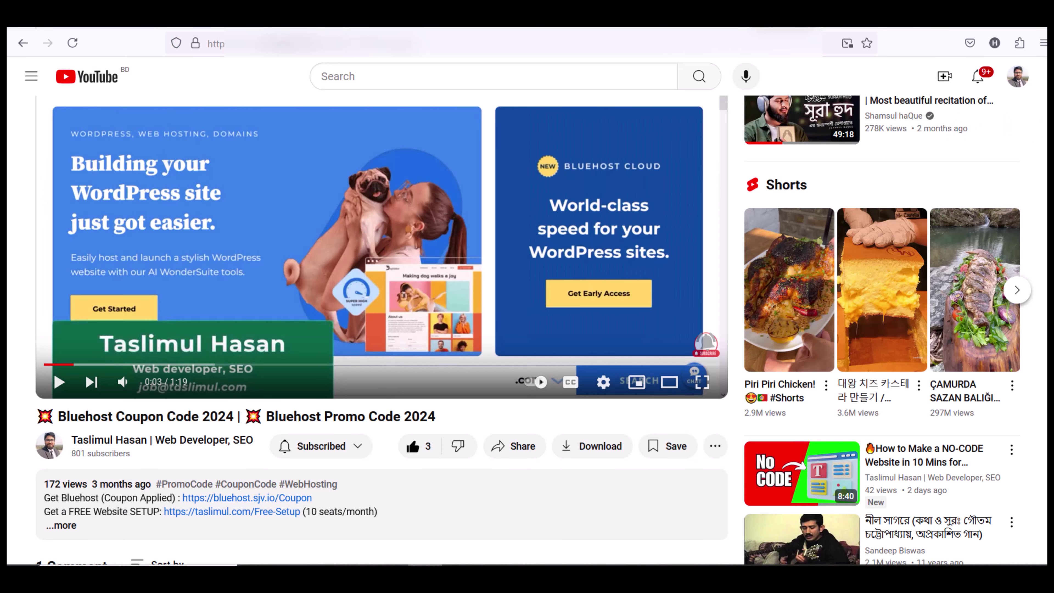
pyautogui.scroll(-7, 360, 207)
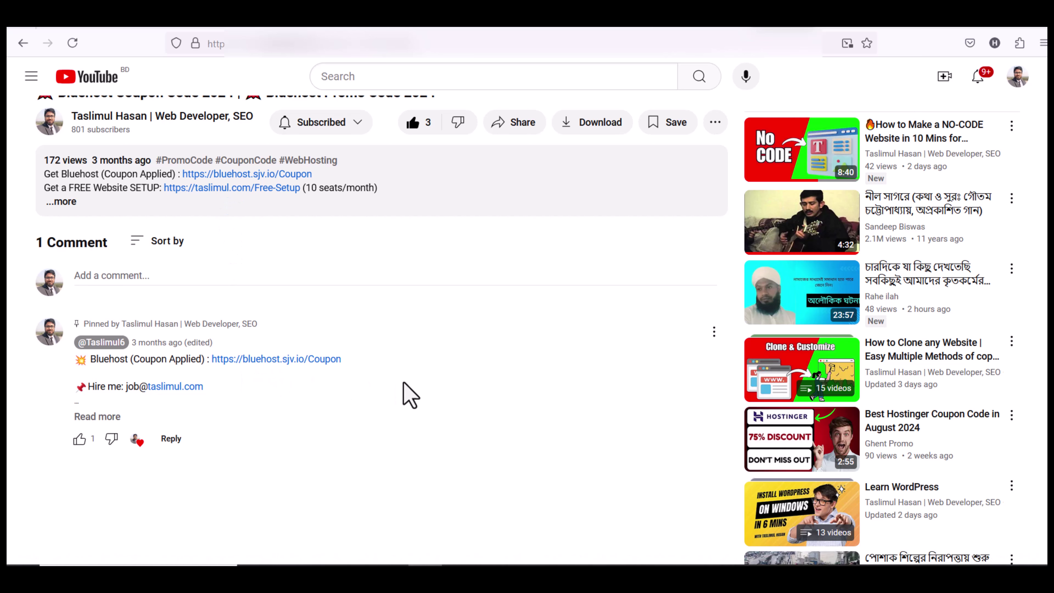
pyautogui.scroll(2, 583, 313)
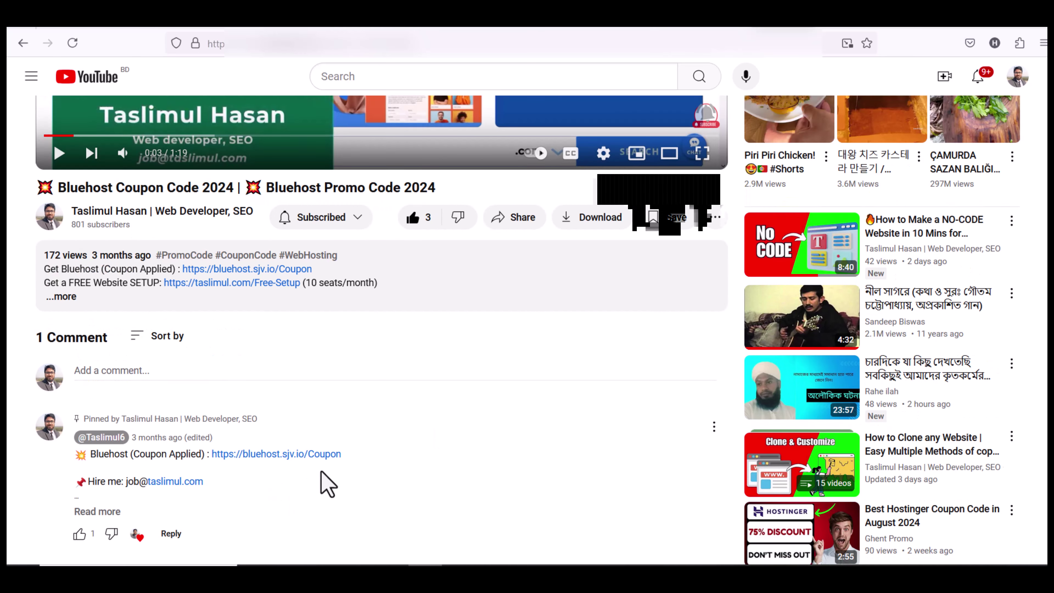
pyautogui.click(308, 456)
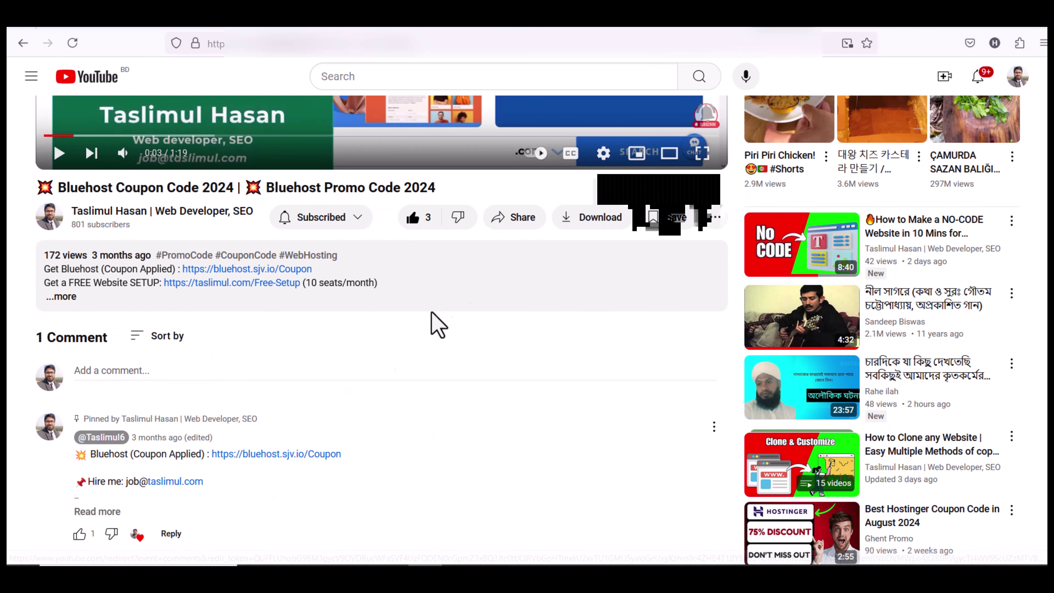
pyautogui.click(835, 30)
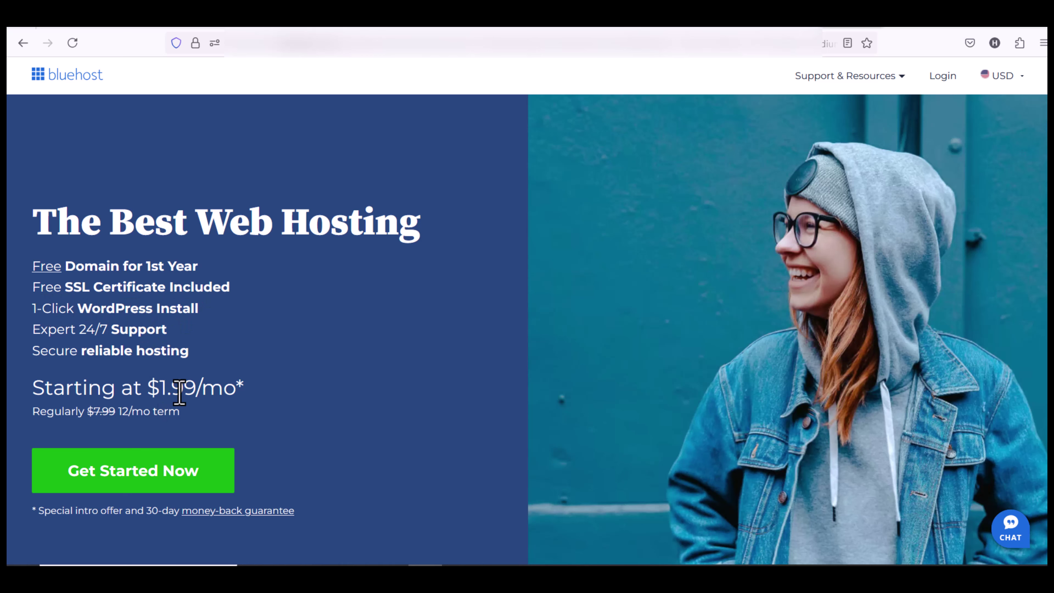
# Select the $1.99/mo Basic plan and search a new domain name to reach the cart
pyautogui.scroll(-10, 285, 411)
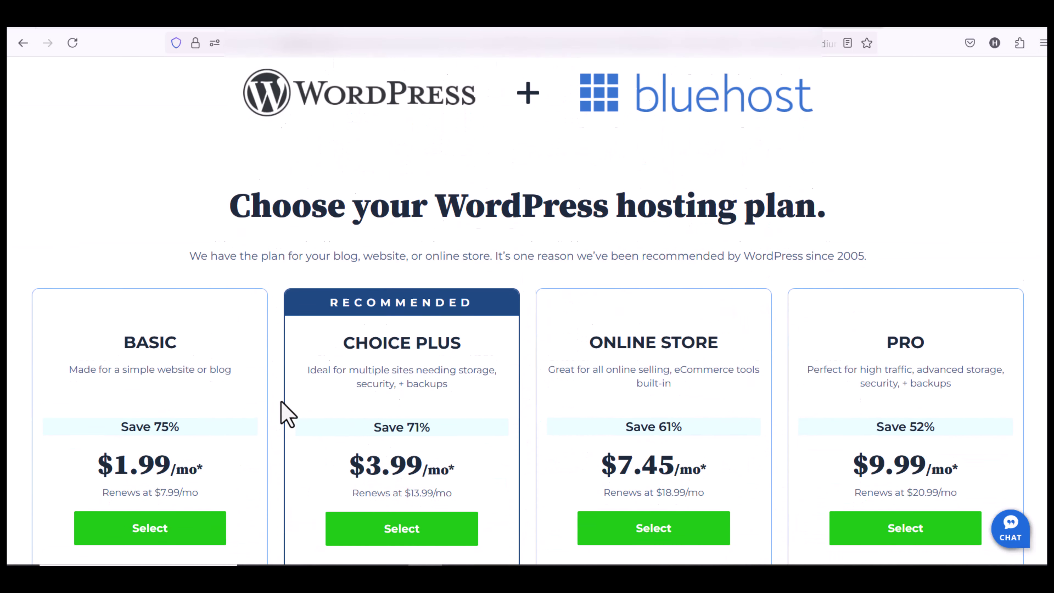
pyautogui.scroll(-1, 287, 413)
pyautogui.scroll(-5, 286, 413)
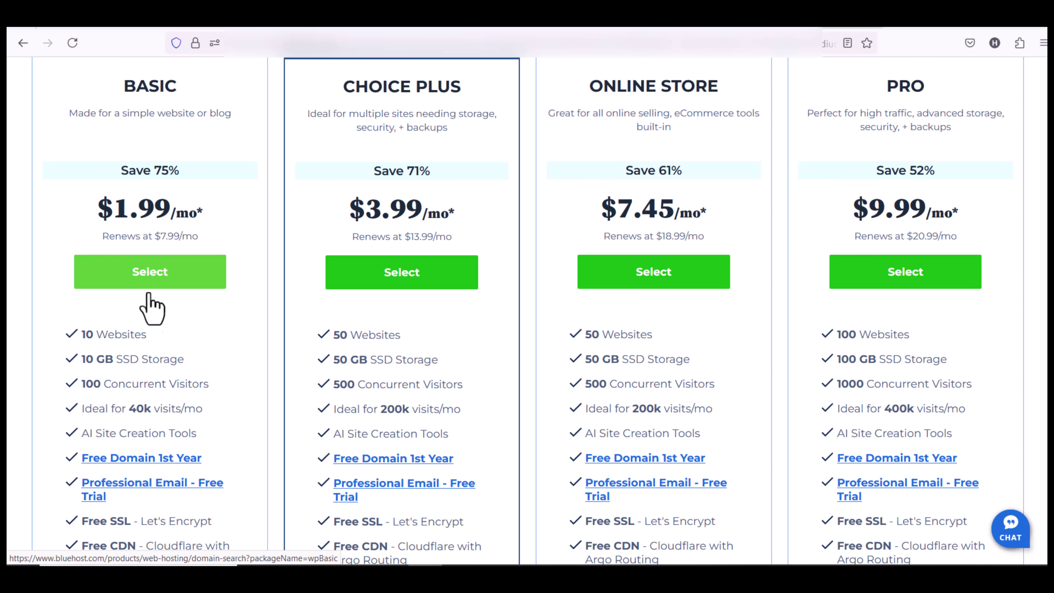
pyautogui.click(173, 277)
pyautogui.click(273, 300)
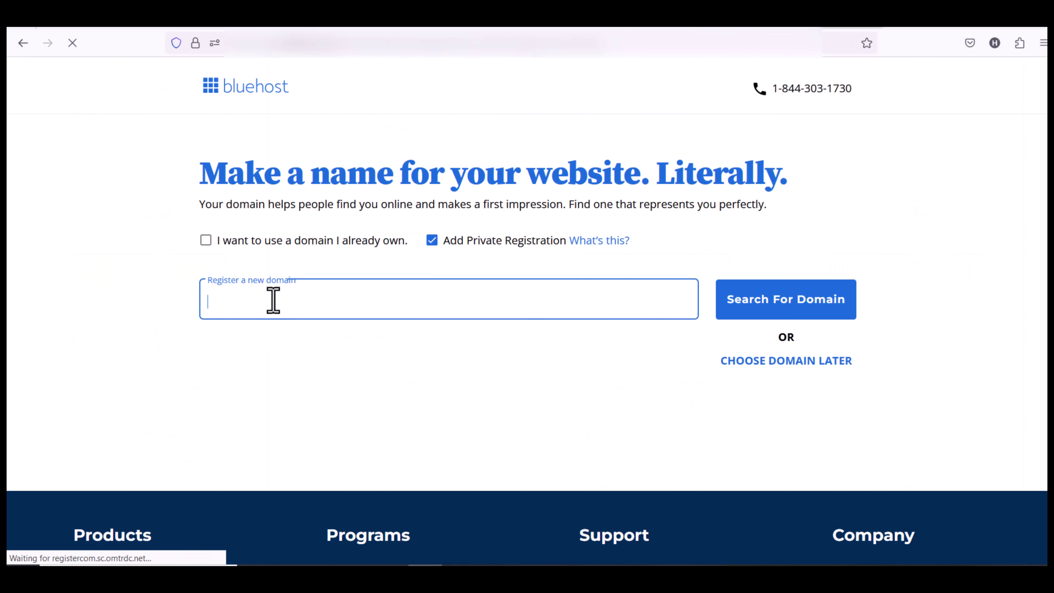
pyautogui.write('primelawyerfarmllc')
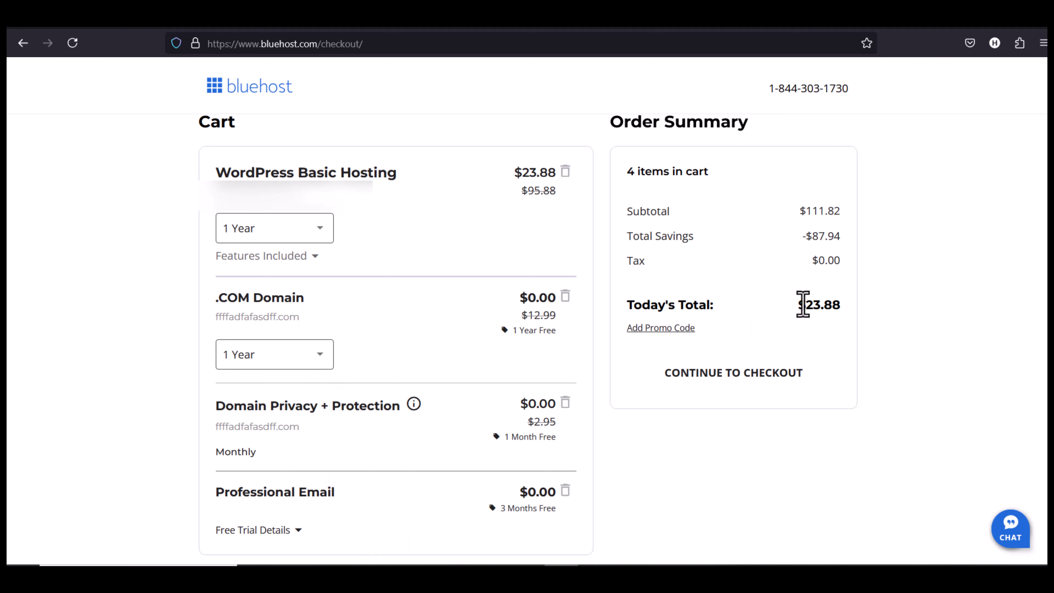
# Continue from the $23.88 cart to checkout and choose Credit Card payment
pyautogui.moveTo(803, 305); pyautogui.dragTo(880, 323)
pyautogui.click(737, 376)
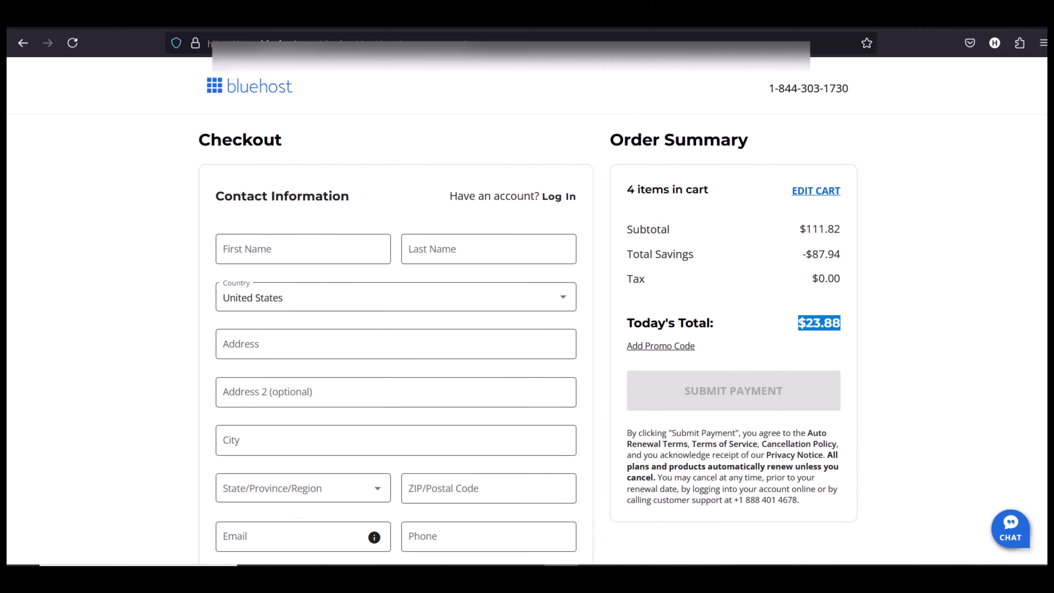
pyautogui.scroll(-2, 501, 322)
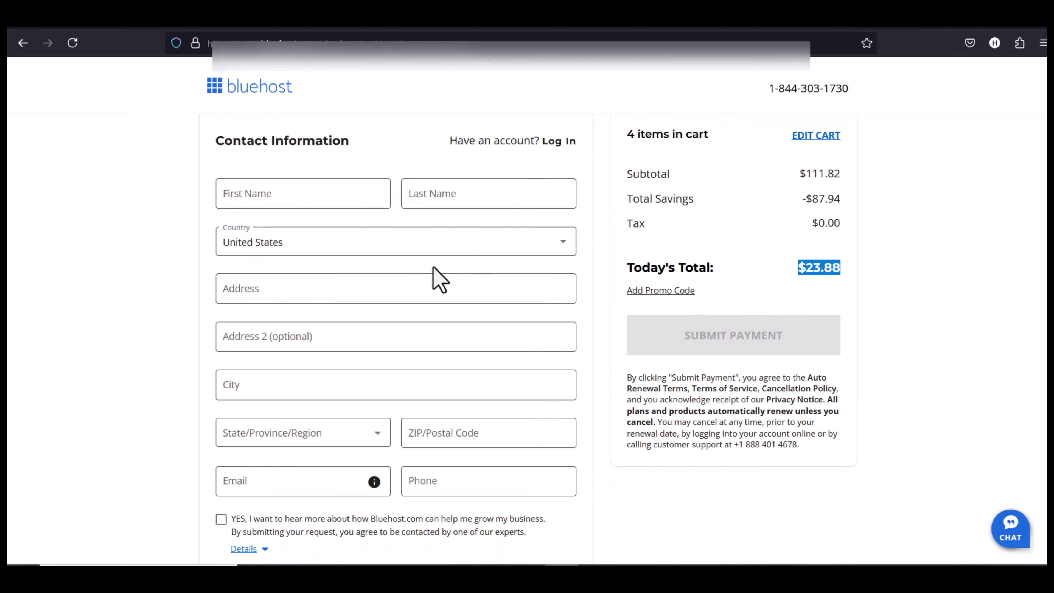
pyautogui.scroll(-10, 427, 359)
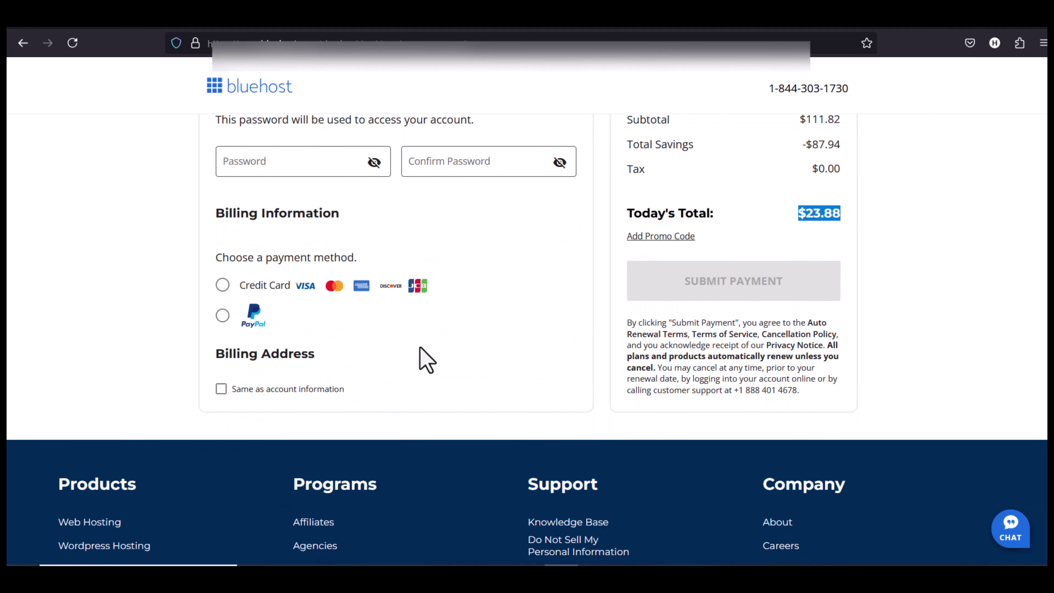
pyautogui.click(223, 284)
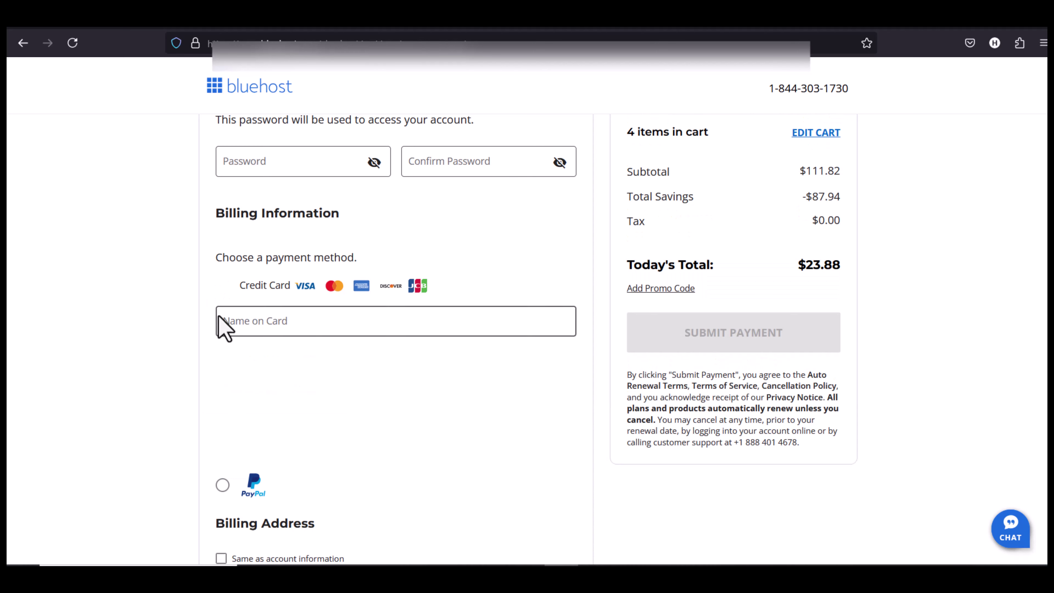
# Enter the cardholder's name and card details, submit payment, and open My Simple Blog's dashboard
pyautogui.click(224, 323)
pyautogui.scroll(-2, 396, 291)
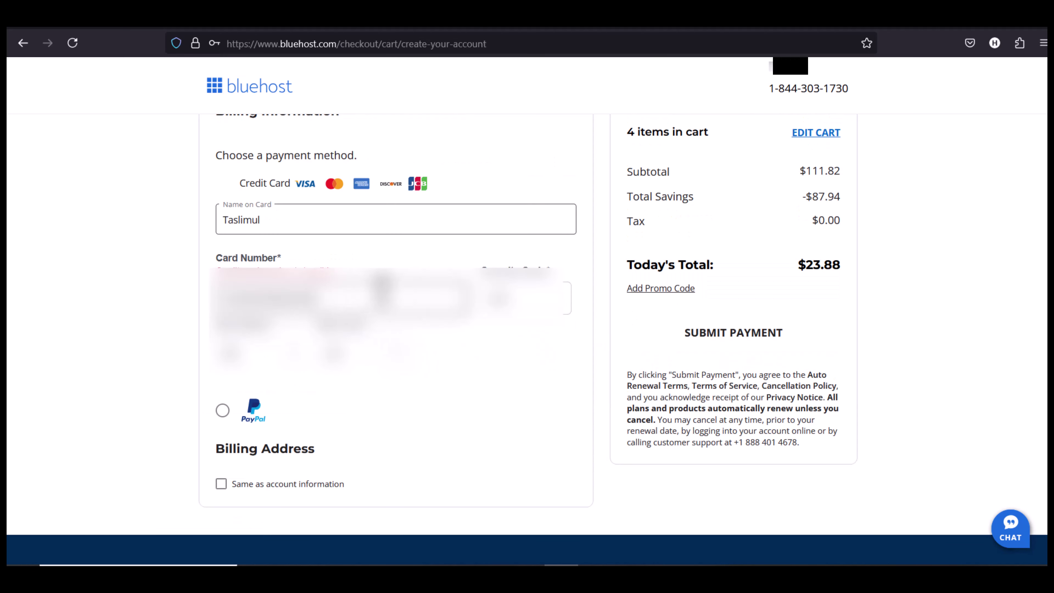
pyautogui.click(726, 334)
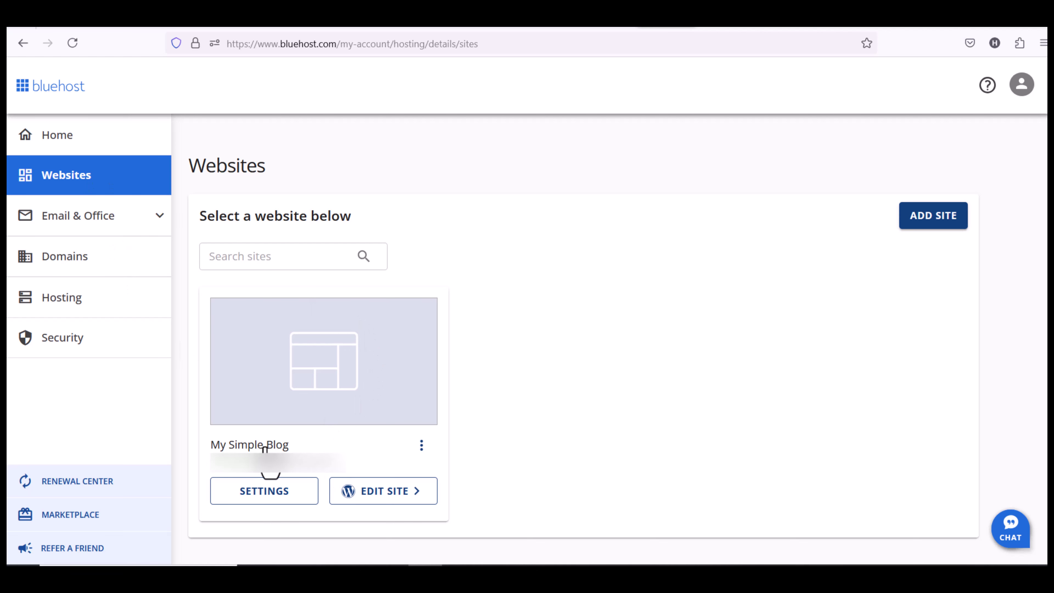
pyautogui.click(348, 490)
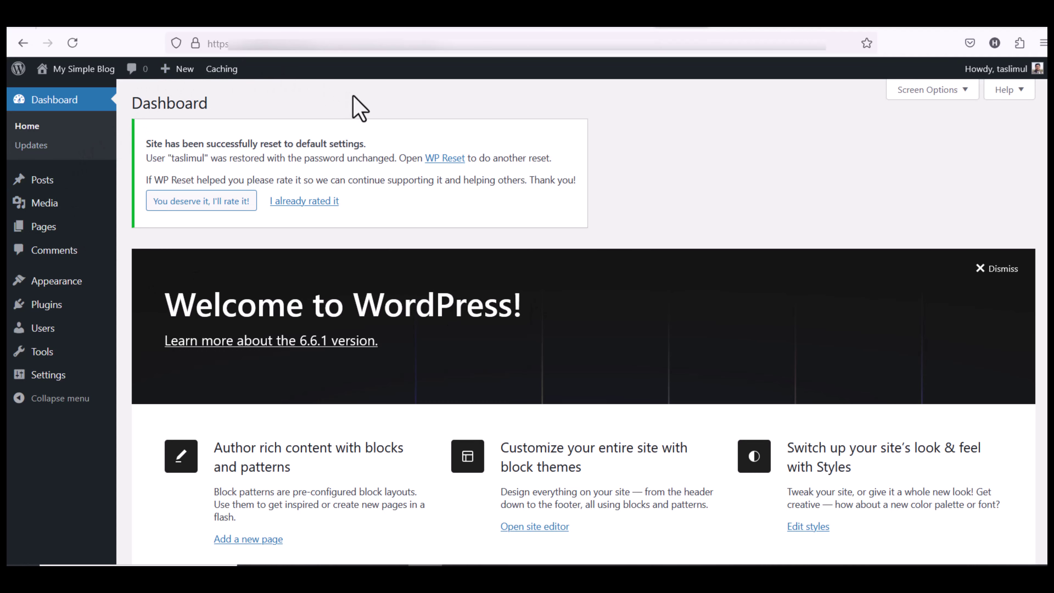
# Move the Privacy Policy and Sample Page pages to the Trash
pyautogui.moveTo(41, 188)
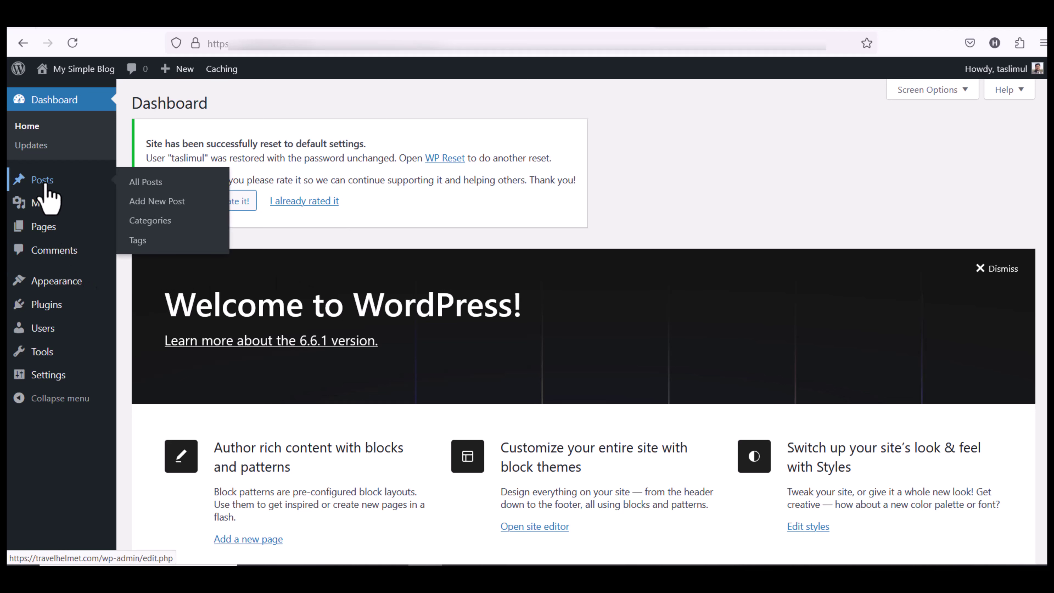
pyautogui.moveTo(54, 232)
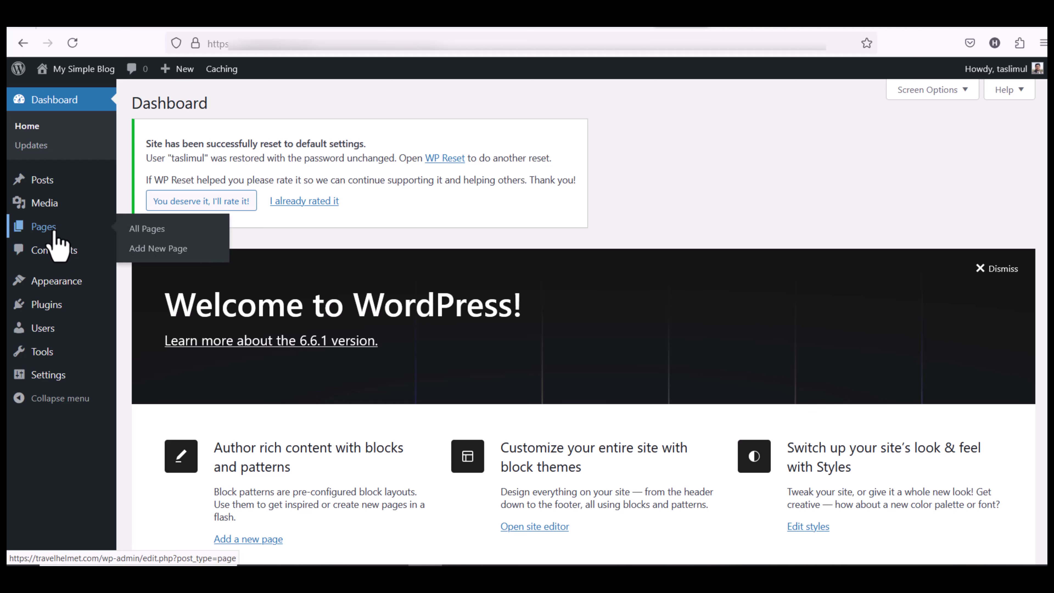
pyautogui.click(149, 228)
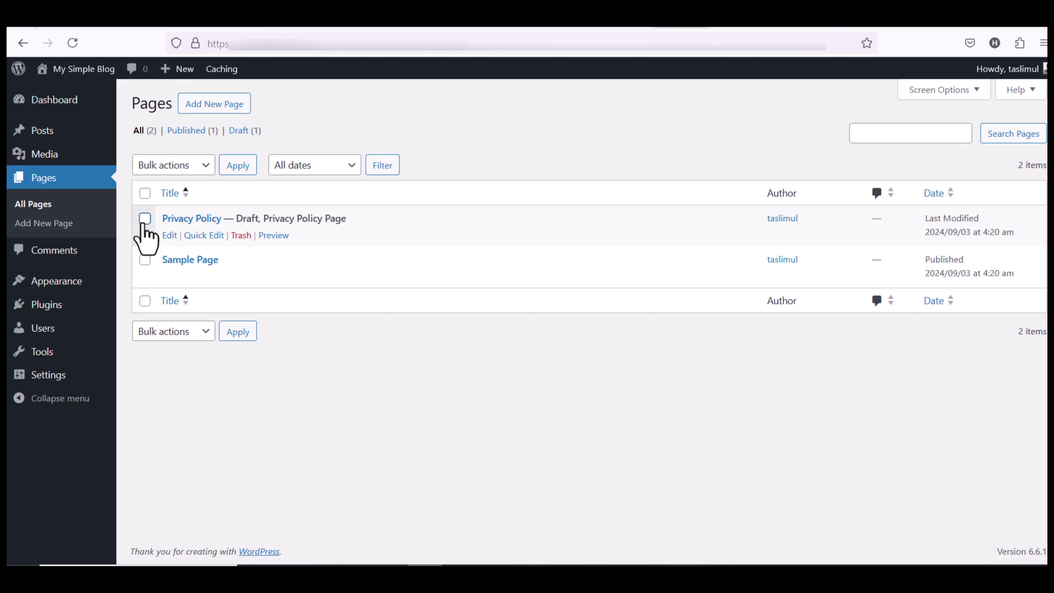
pyautogui.click(145, 218)
pyautogui.click(145, 259)
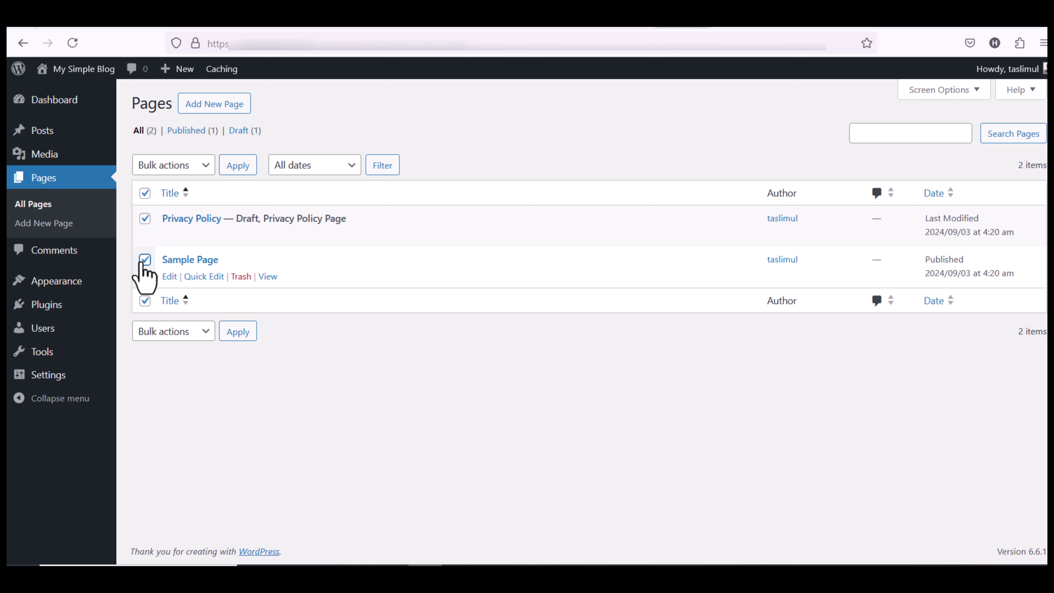
pyautogui.click(170, 166)
pyautogui.click(165, 226)
pyautogui.click(238, 165)
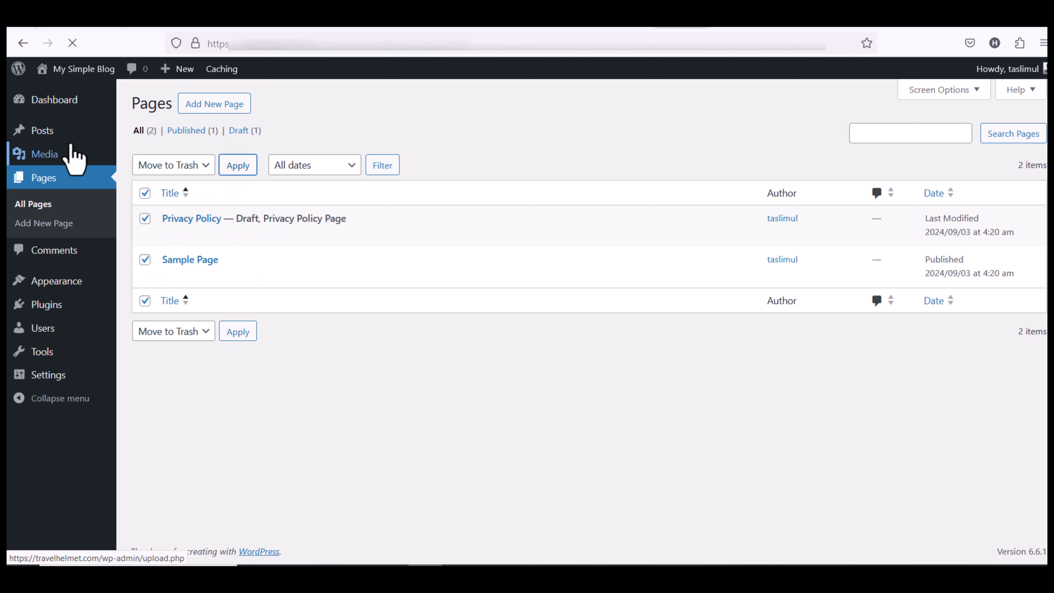
# Move the Hello world! post to the Trash
pyautogui.moveTo(56, 137)
pyautogui.click(125, 133)
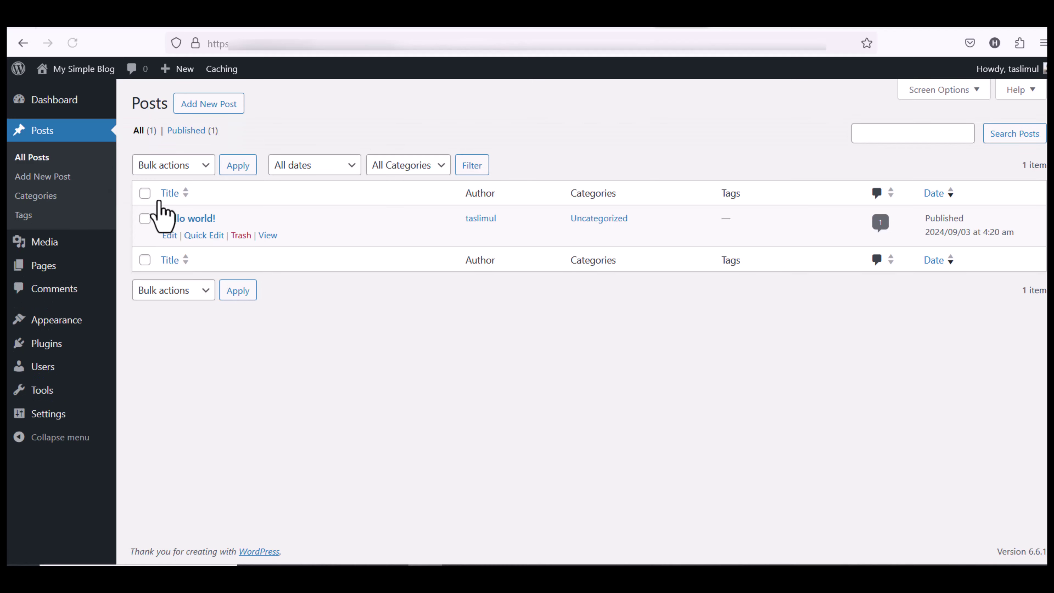
pyautogui.click(145, 193)
pyautogui.click(176, 165)
pyautogui.click(169, 226)
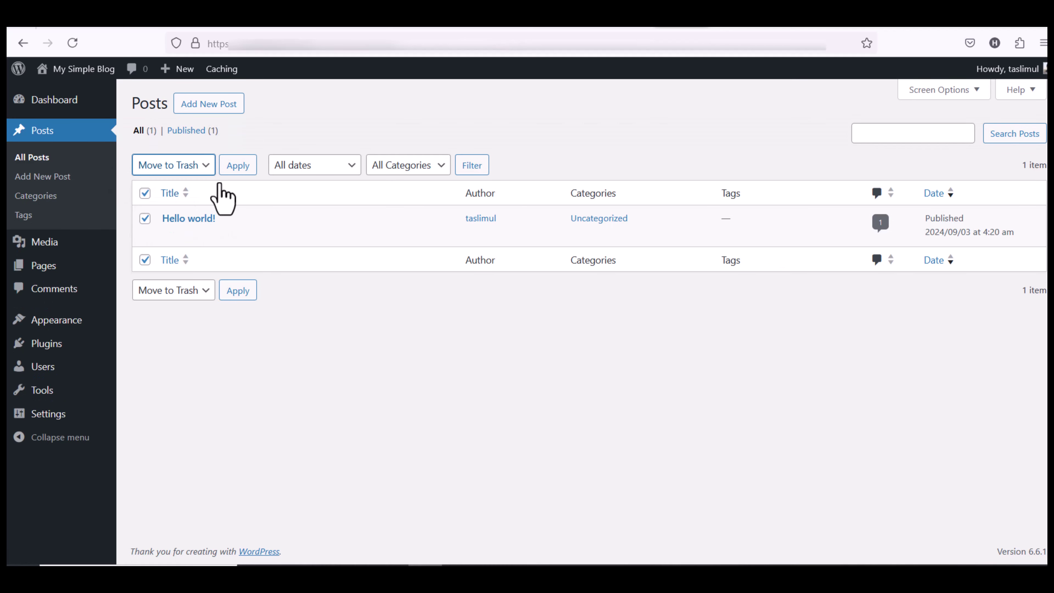
pyautogui.click(238, 165)
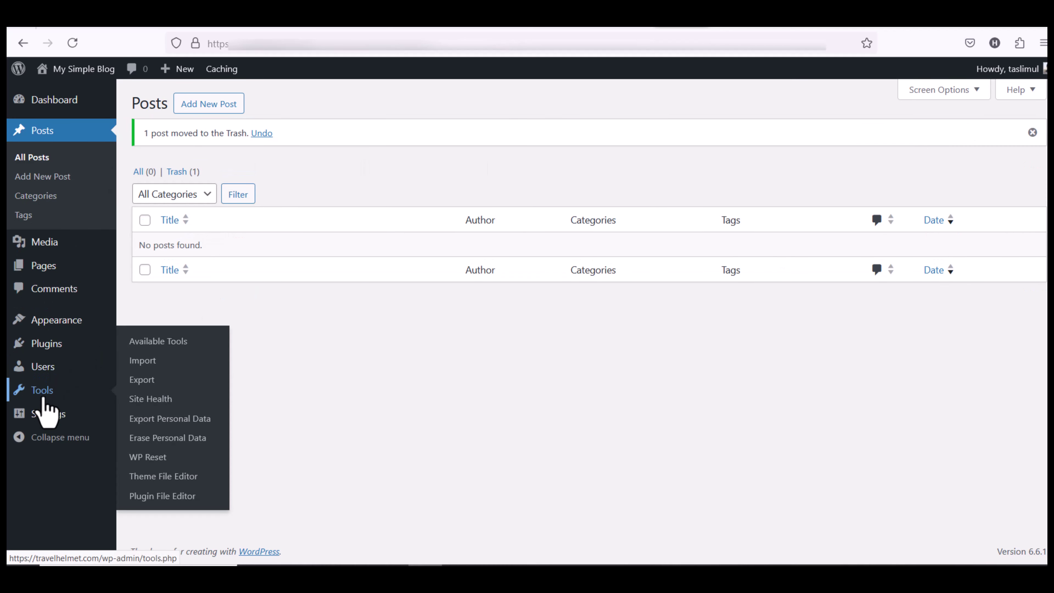
# Set the permalink structure to Post name and save
pyautogui.moveTo(67, 419)
pyautogui.click(150, 476)
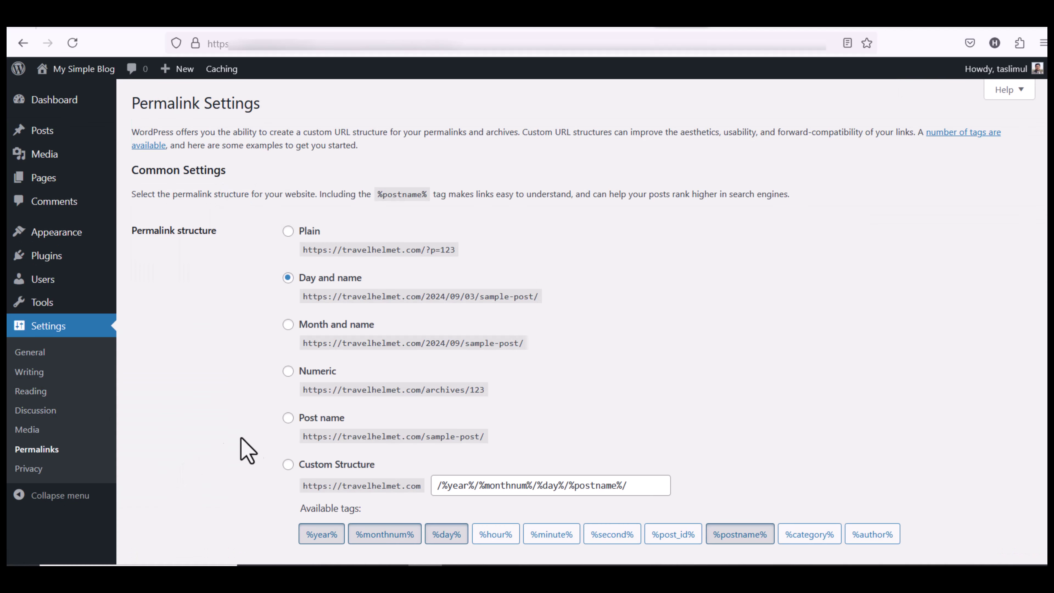
pyautogui.click(287, 418)
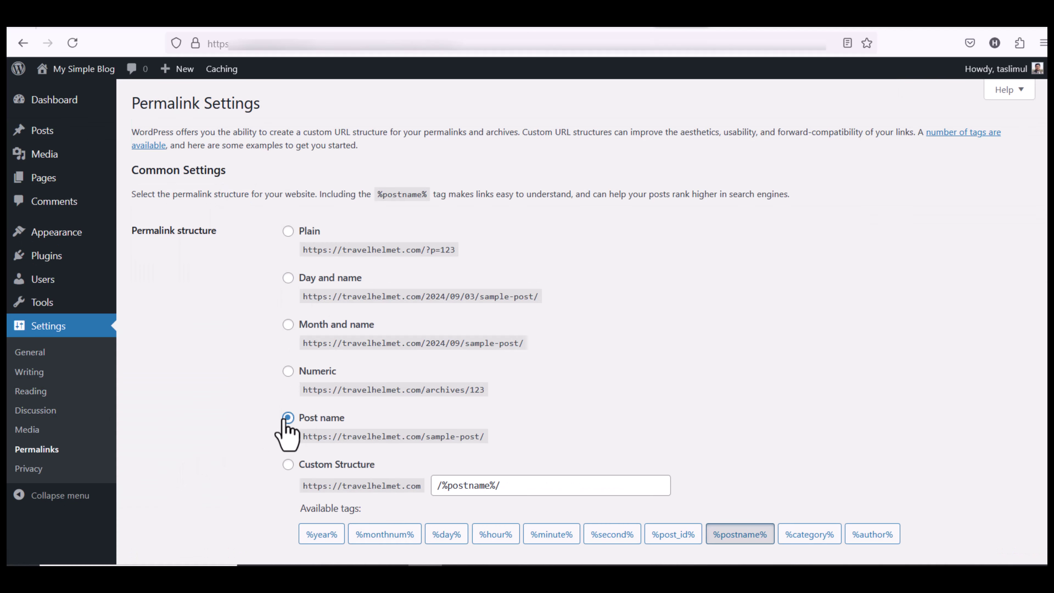
pyautogui.press('Return')
# Search the theme directory for 'astra' from Add New Theme
pyautogui.moveTo(67, 240)
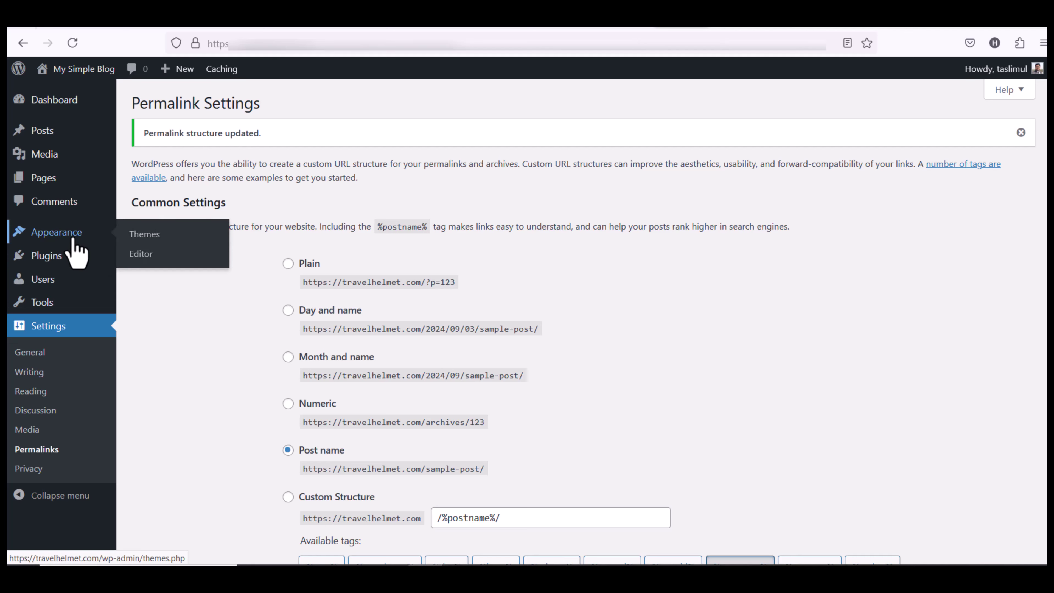
pyautogui.click(125, 236)
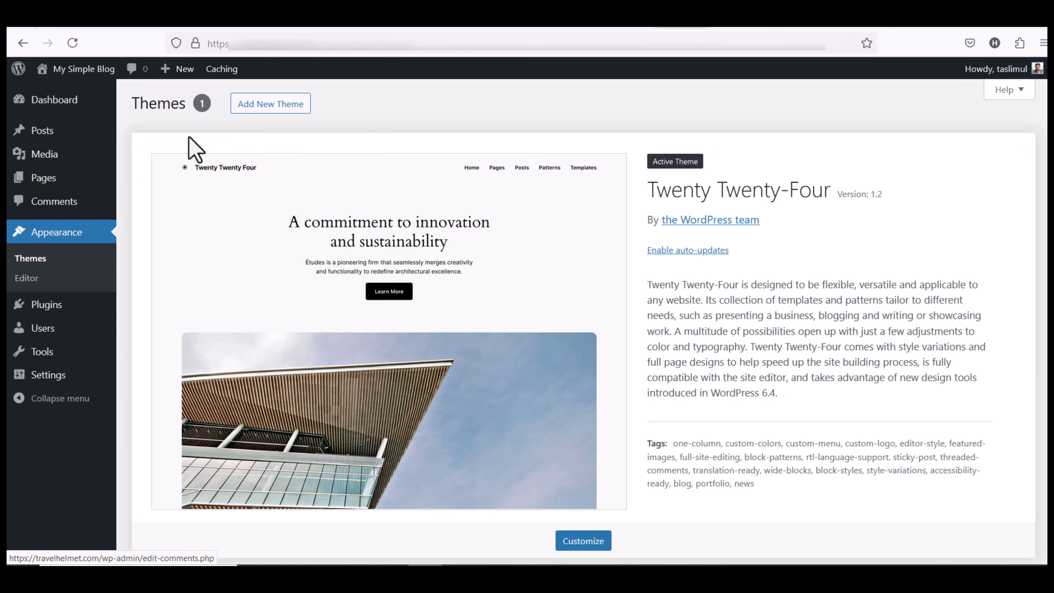
pyautogui.click(251, 106)
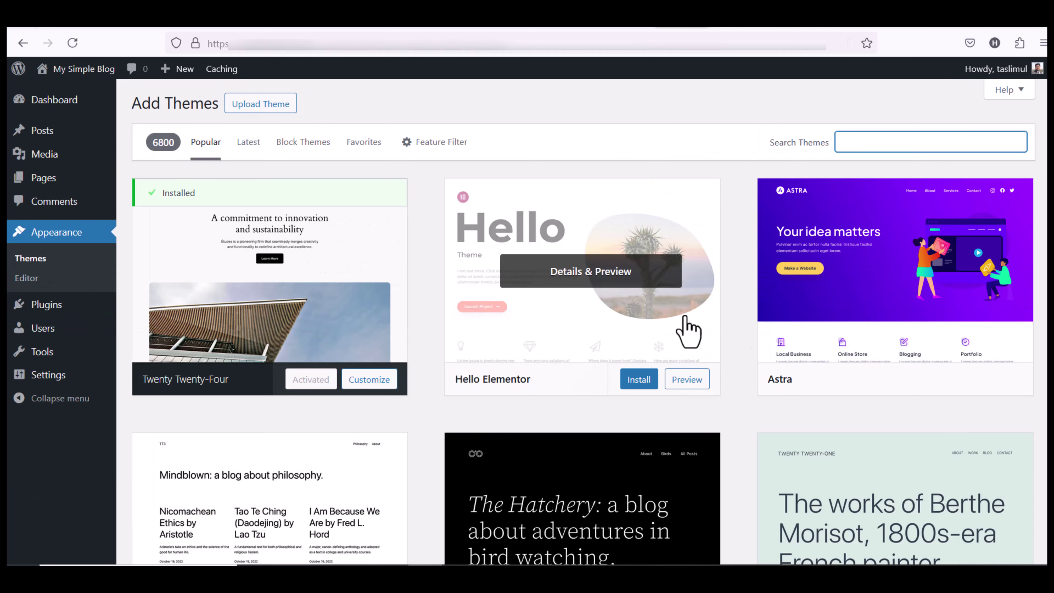
pyautogui.scroll(-5, 581, 324)
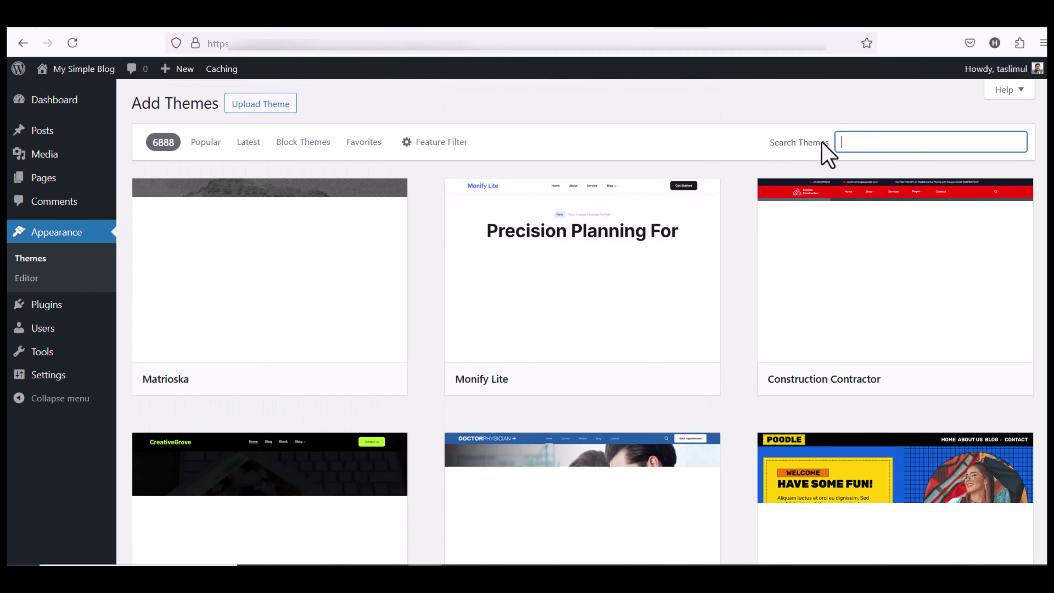
pyautogui.write('astra')
# Install the Astra theme and activate it
pyautogui.click(233, 351)
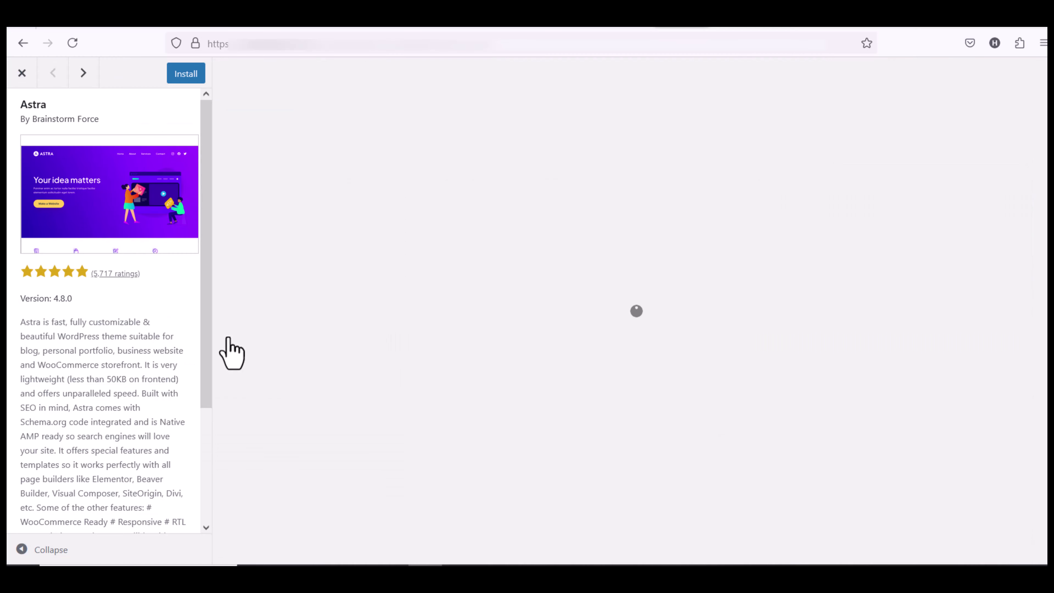
pyautogui.scroll(-4, 104, 430)
pyautogui.scroll(4, 116, 447)
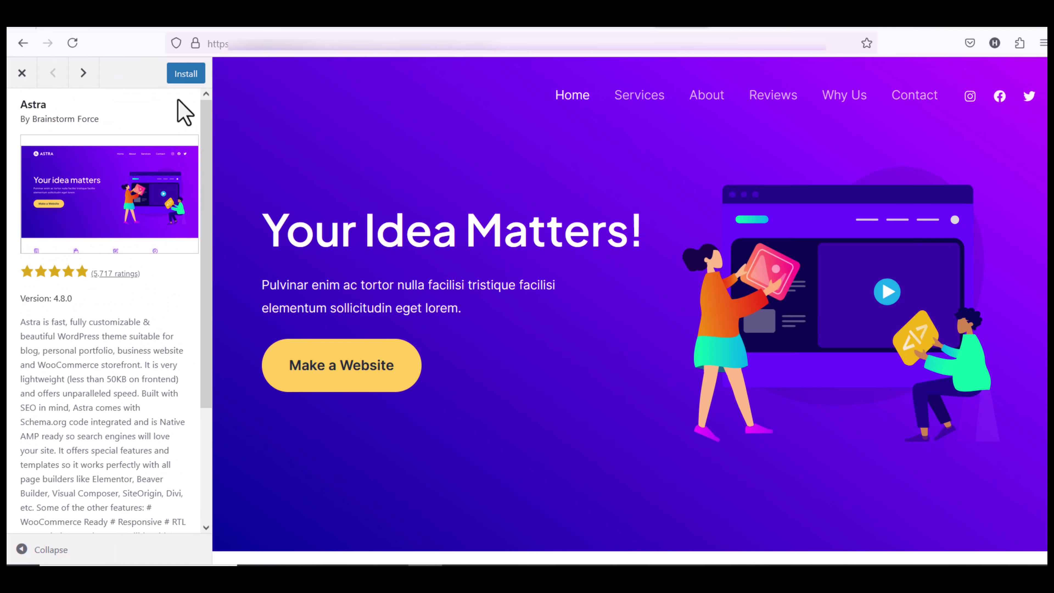
pyautogui.click(178, 77)
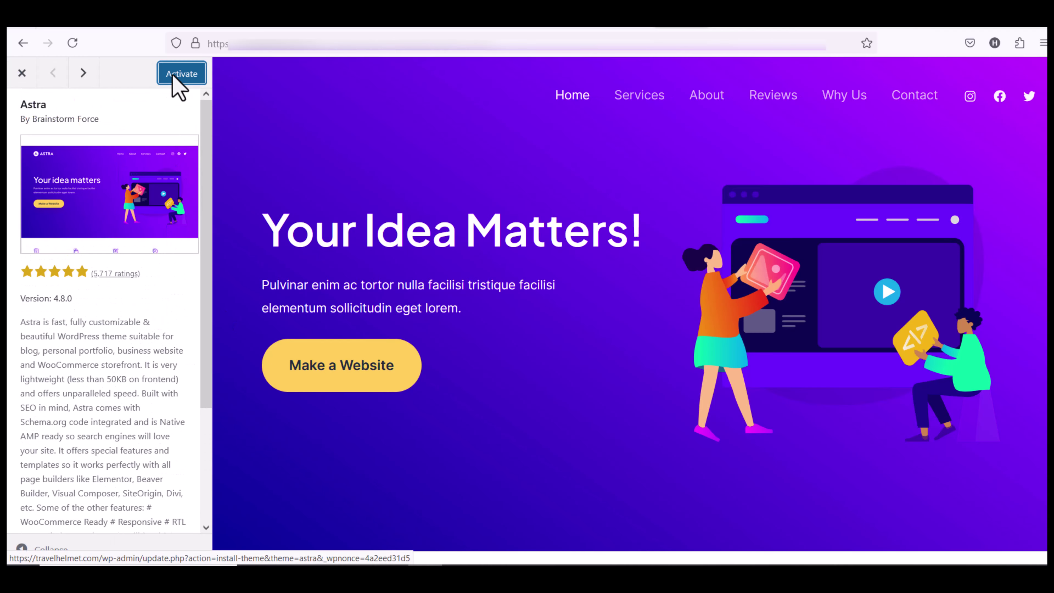
pyautogui.click(179, 74)
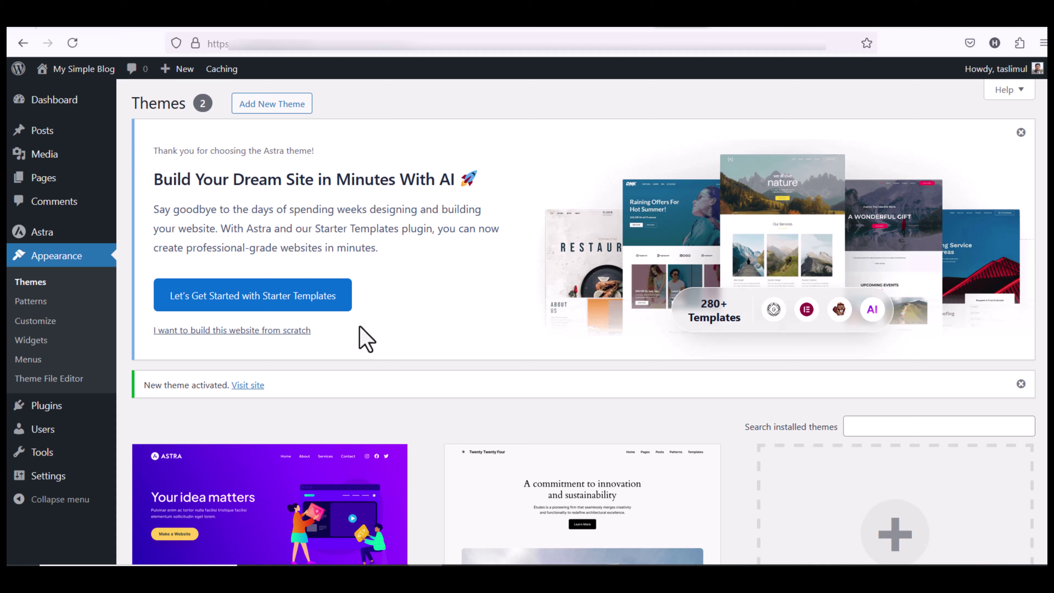
# Choose Build with Templates, set the builder to Elementor, and search for 'dental' templates
pyautogui.click(251, 302)
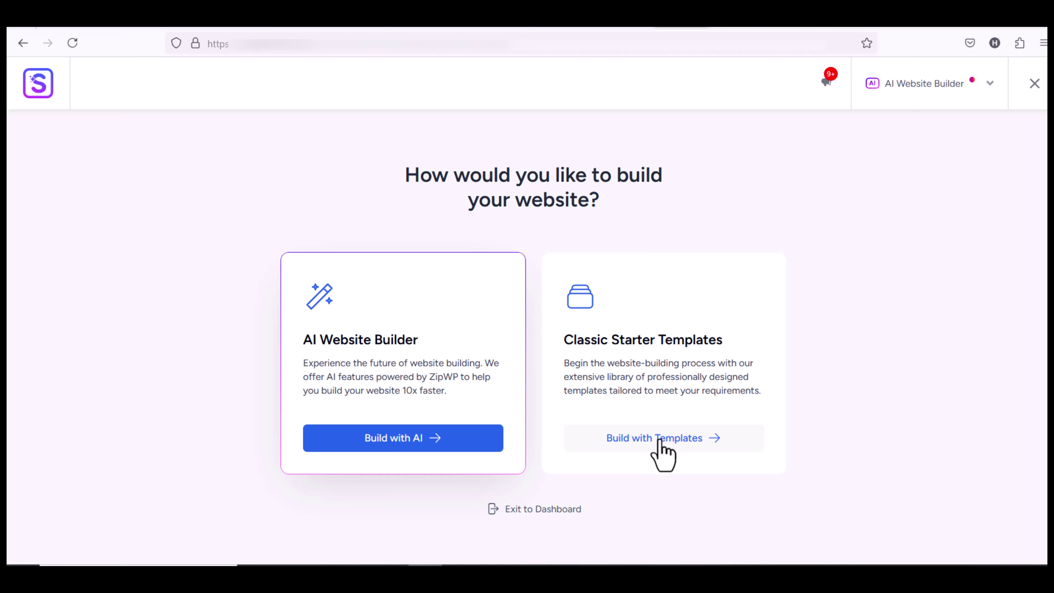
pyautogui.click(680, 444)
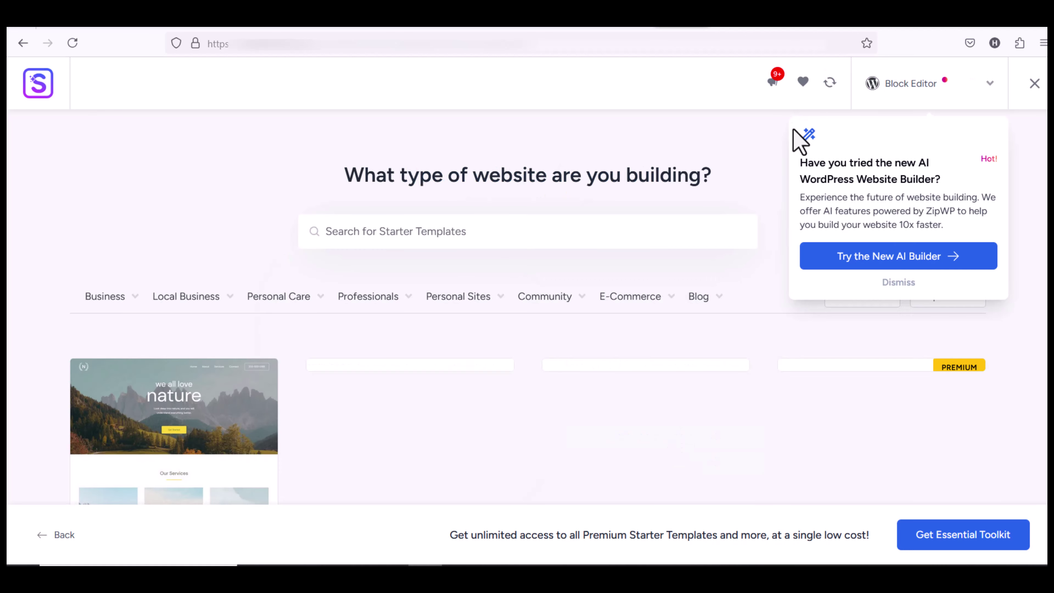
pyautogui.click(912, 91)
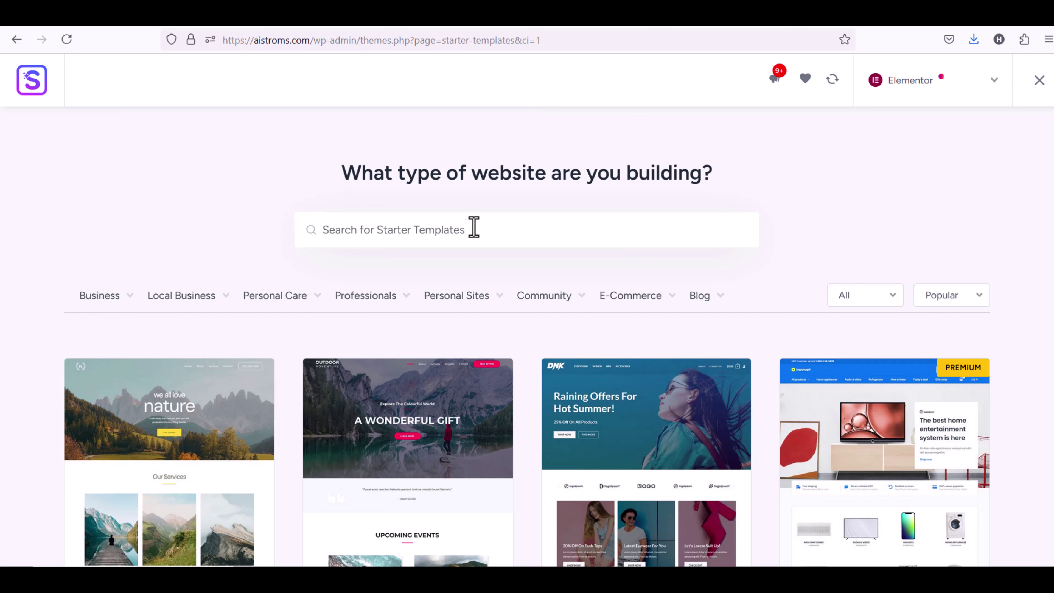
pyautogui.write('dental')
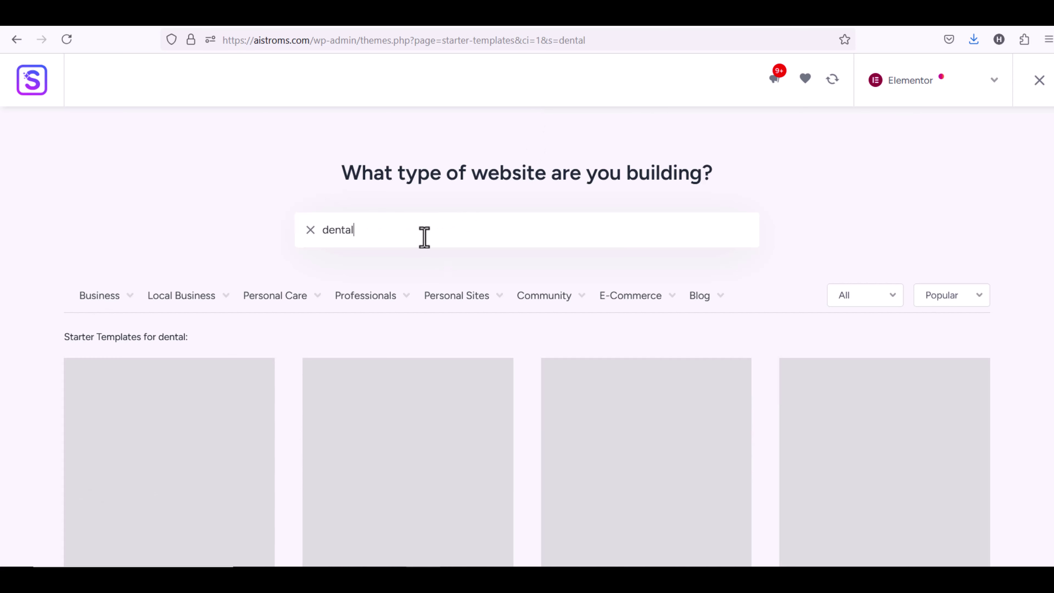
pyautogui.scroll(-5, 568, 307)
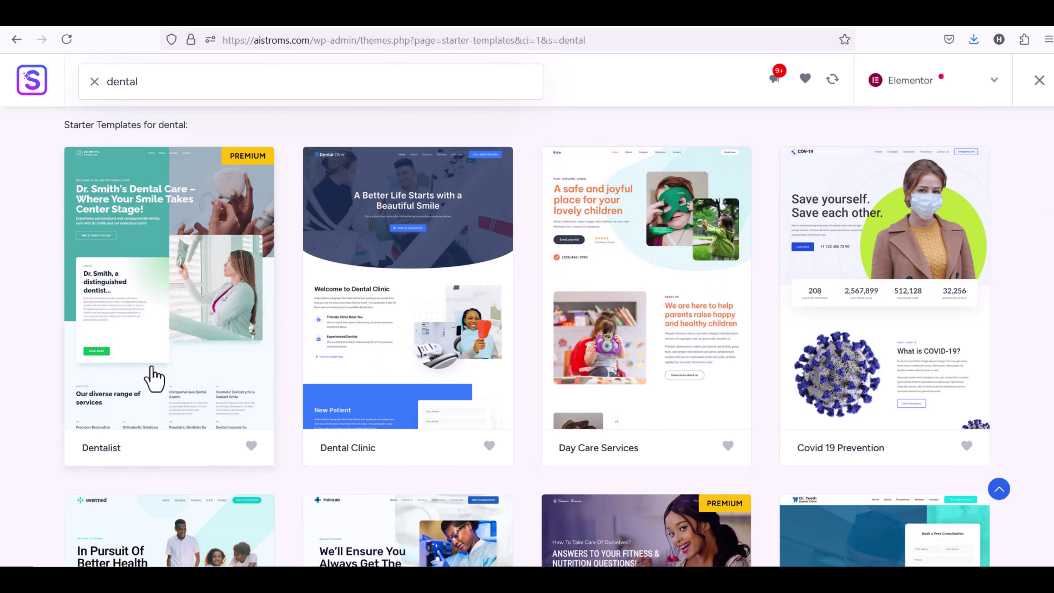
# Open the Dental Clinic template and try font pairs, keeping Inter & Ubuntu
pyautogui.click(417, 268)
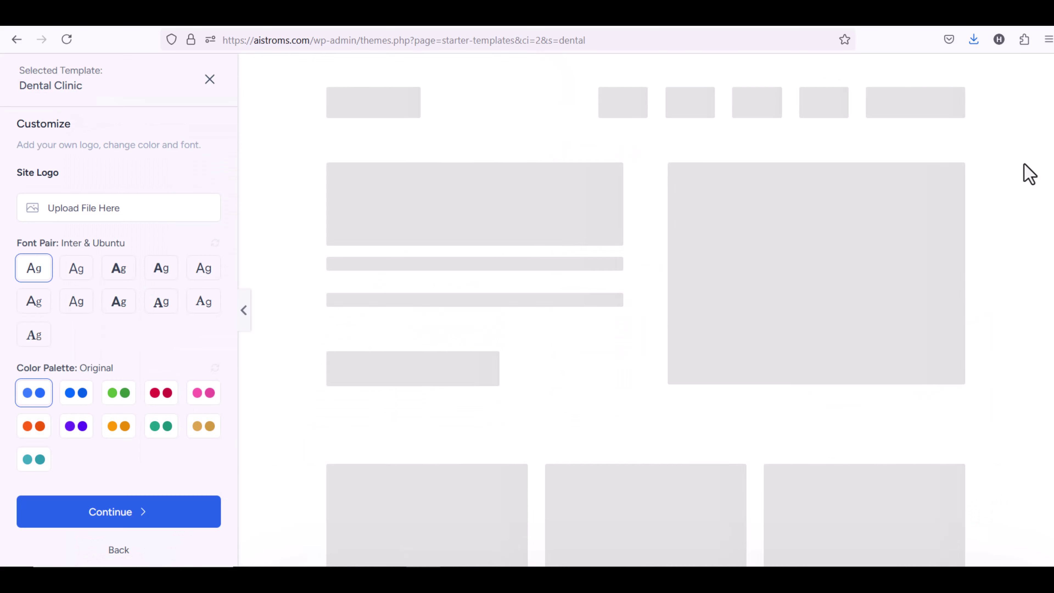
pyautogui.moveTo(1041, 155); pyautogui.dragTo(299, 218)
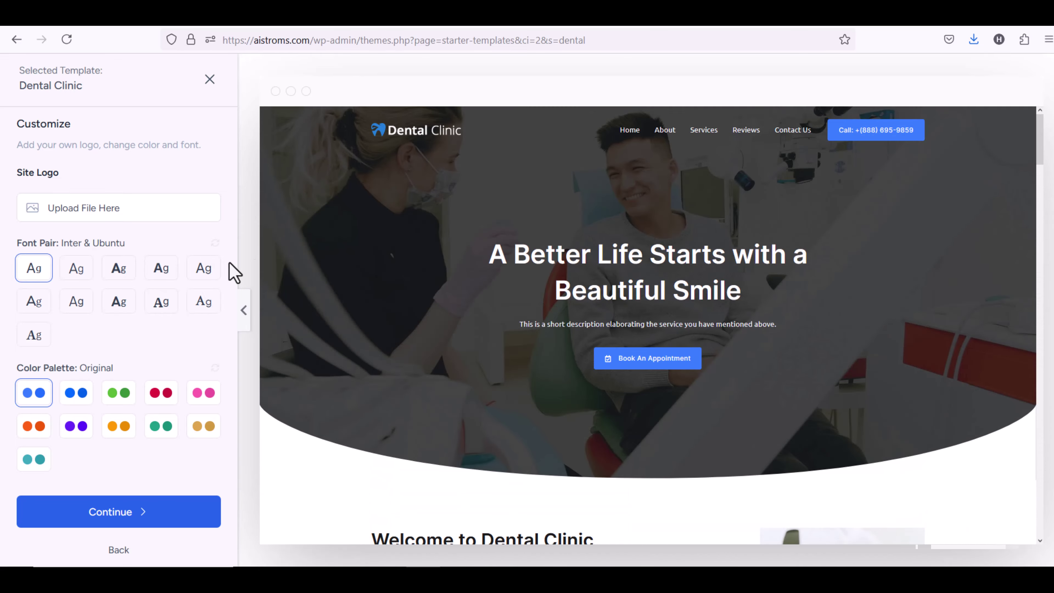
pyautogui.click(69, 276)
pyautogui.click(116, 275)
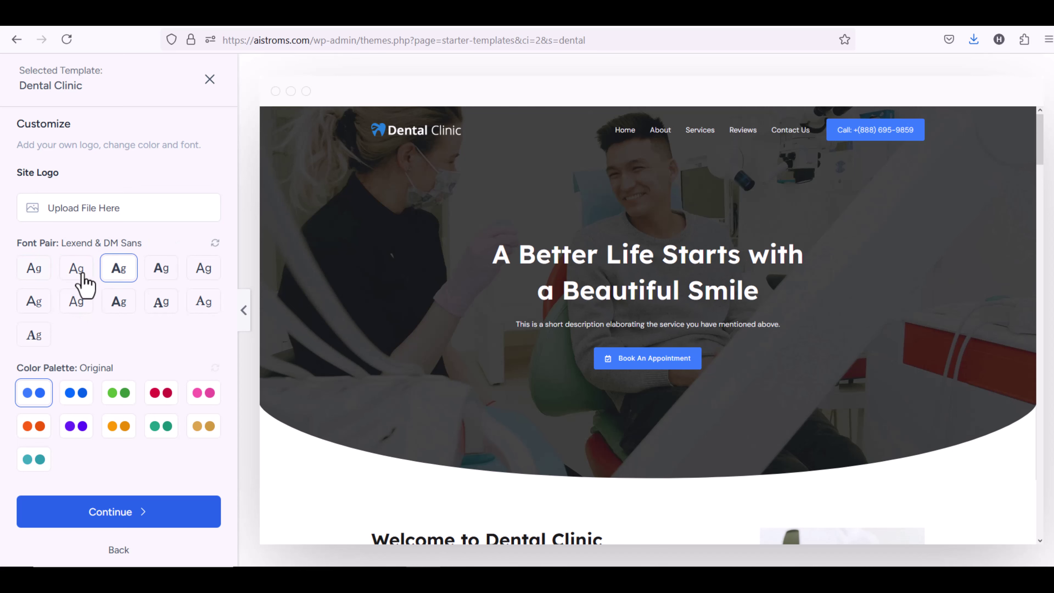
pyautogui.click(66, 306)
pyautogui.click(37, 274)
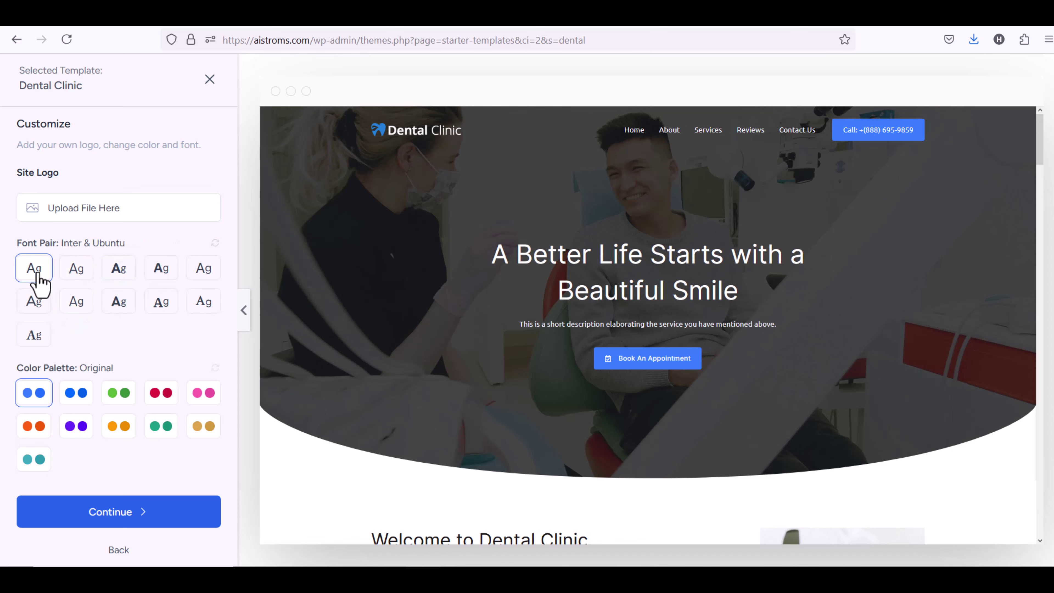
# Try several colour palettes, including pink, then return to the Original palette
pyautogui.click(76, 394)
pyautogui.click(118, 393)
pyautogui.click(161, 393)
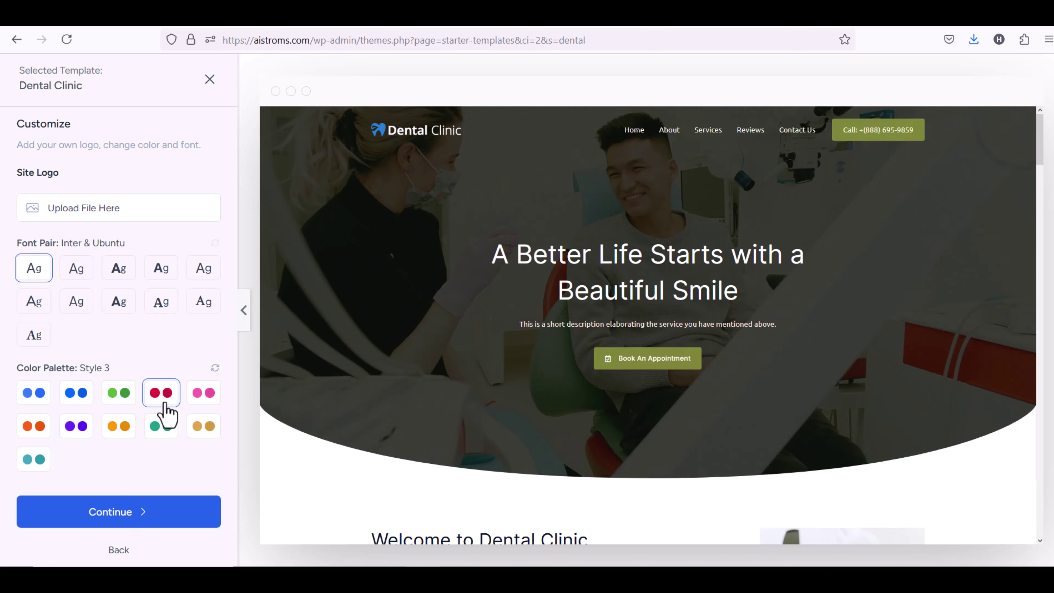
pyautogui.click(199, 393)
pyautogui.click(44, 398)
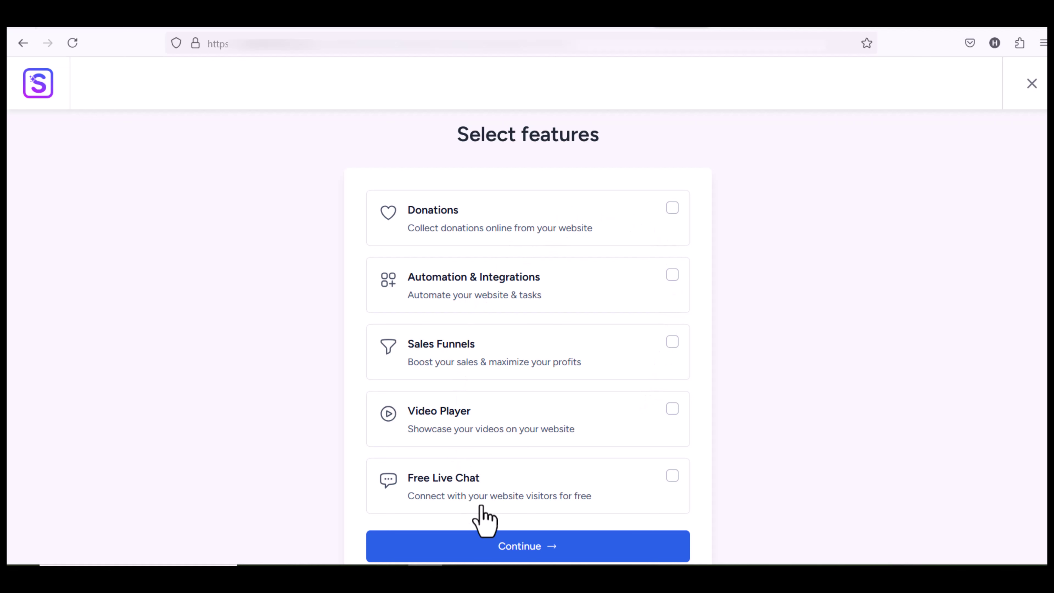
# Continue past Select features and submit the details to build the Dental Clinic site
pyautogui.click(671, 476)
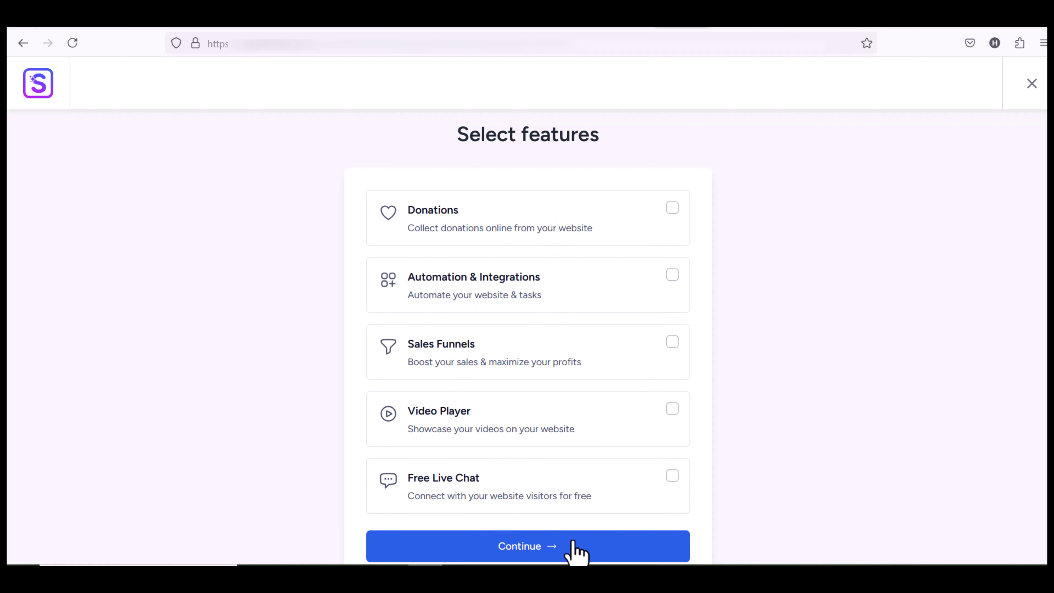
pyautogui.click(572, 547)
pyautogui.click(479, 439)
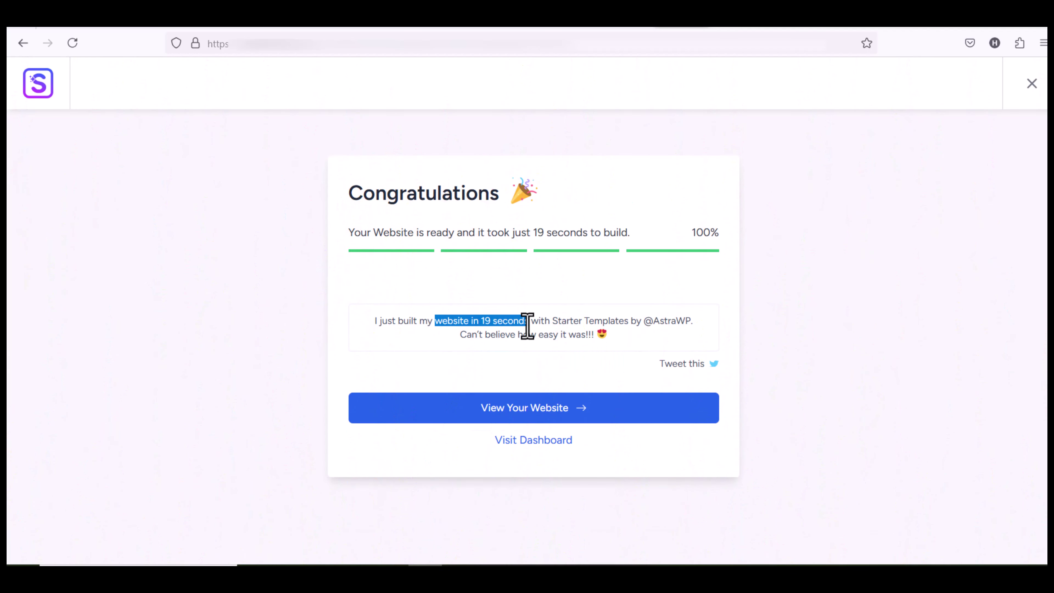
# View the newly built site and scroll past the contact bar to the appointment form
pyautogui.click(510, 411)
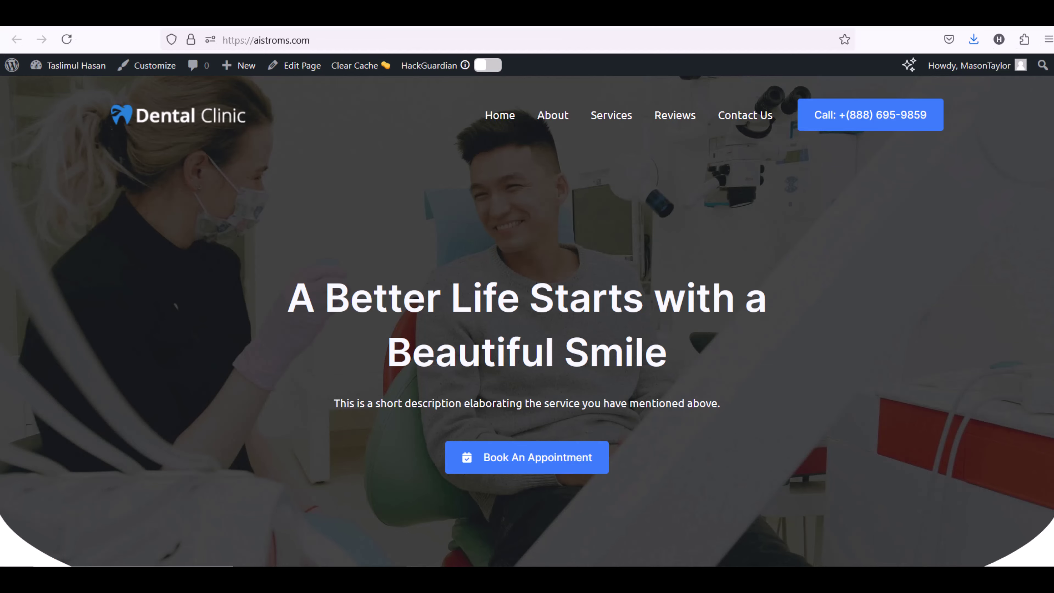
pyautogui.scroll(-5, 510, 421)
pyautogui.scroll(-10, 527, 320)
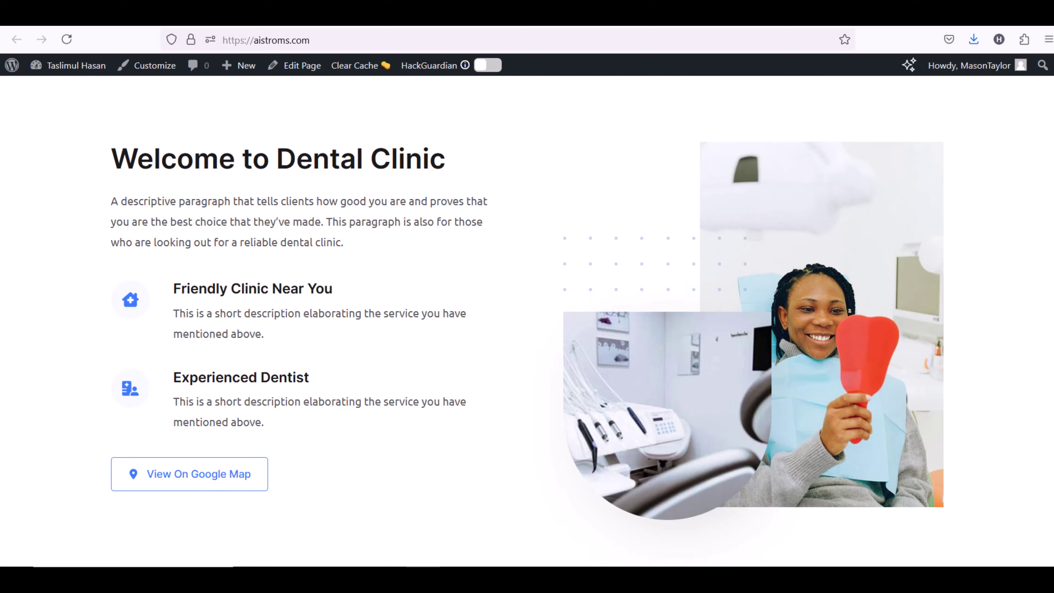
pyautogui.scroll(-12, 527, 320)
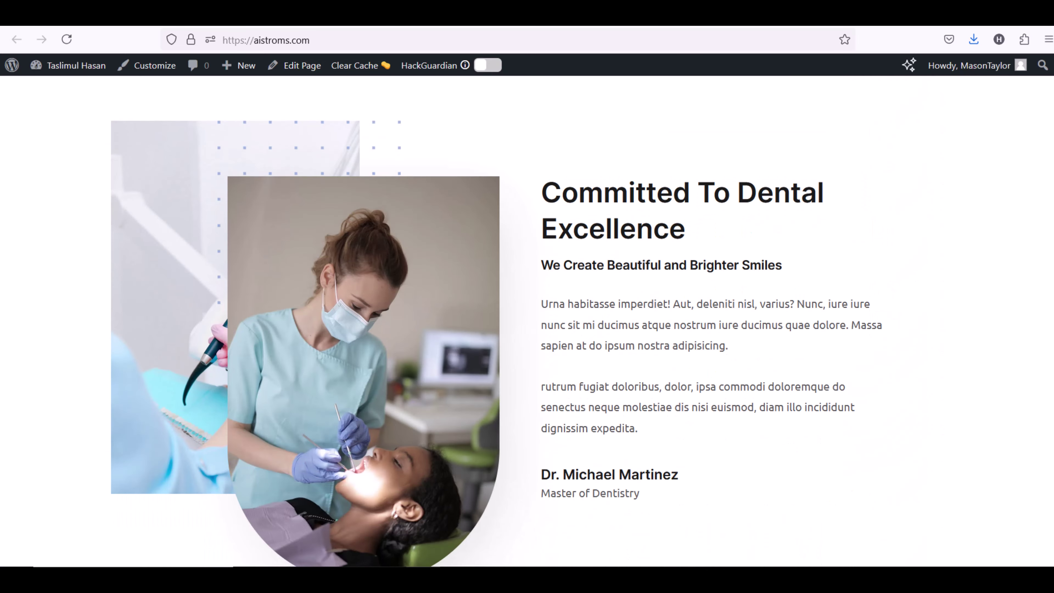
pyautogui.scroll(-12, 527, 319)
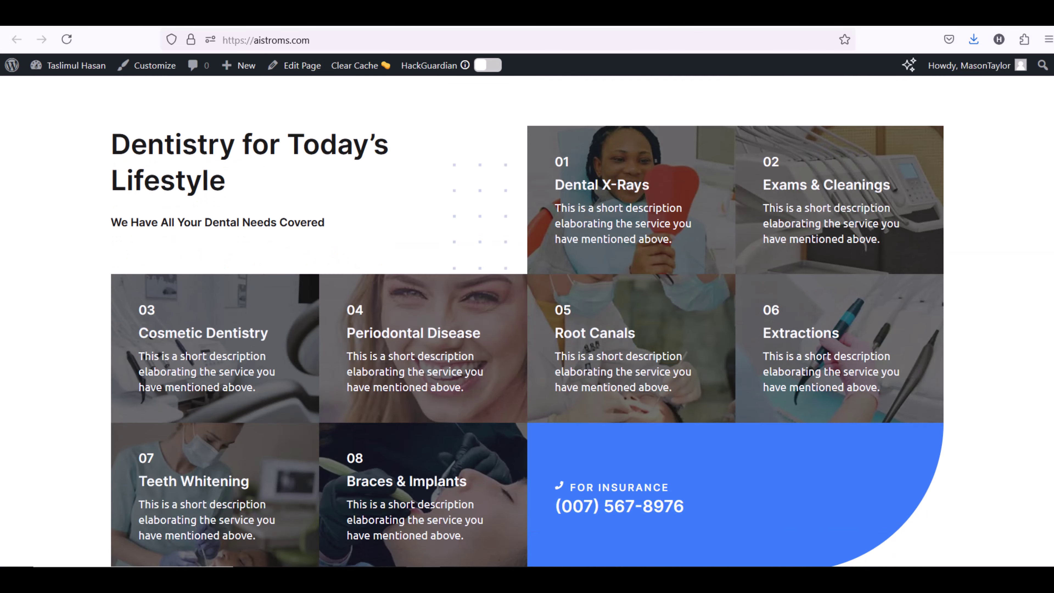
pyautogui.scroll(-12, 526, 319)
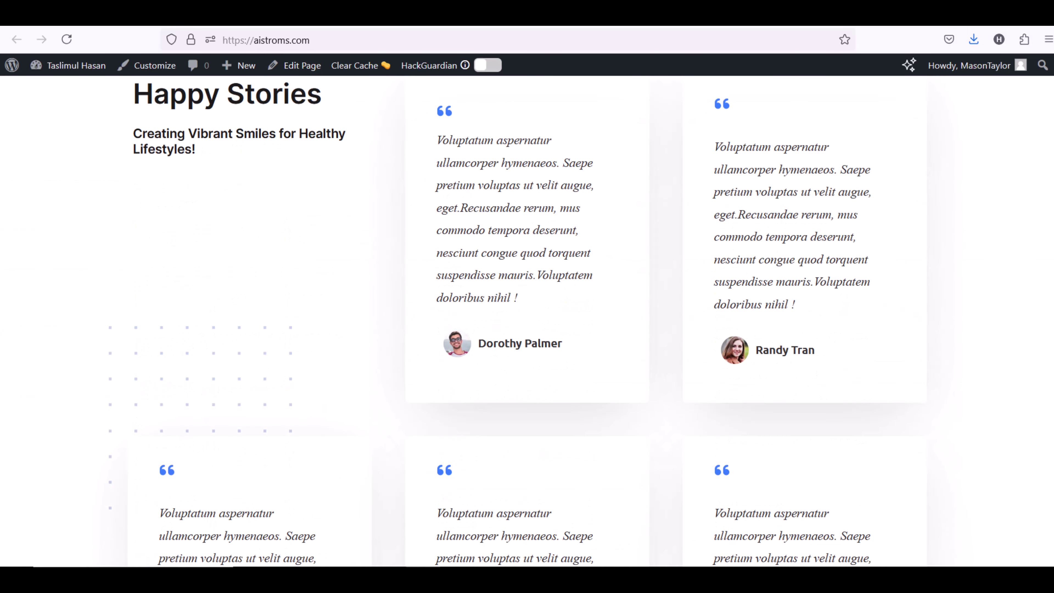
pyautogui.scroll(-12, 527, 320)
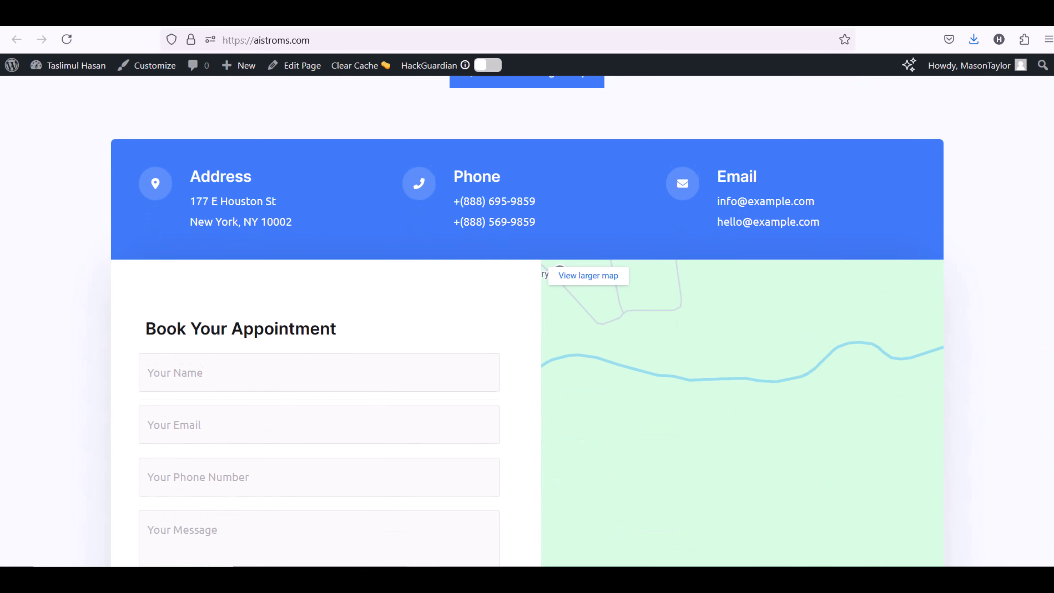
pyautogui.scroll(-2, 527, 320)
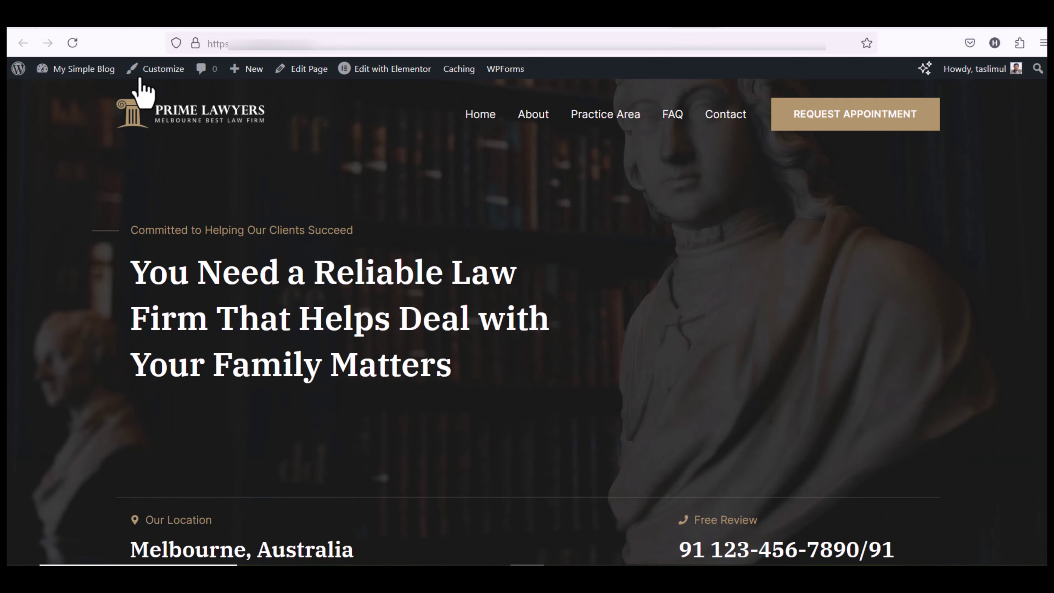
# Try several global typography presets and apply a serif heading preset
pyautogui.click(149, 70)
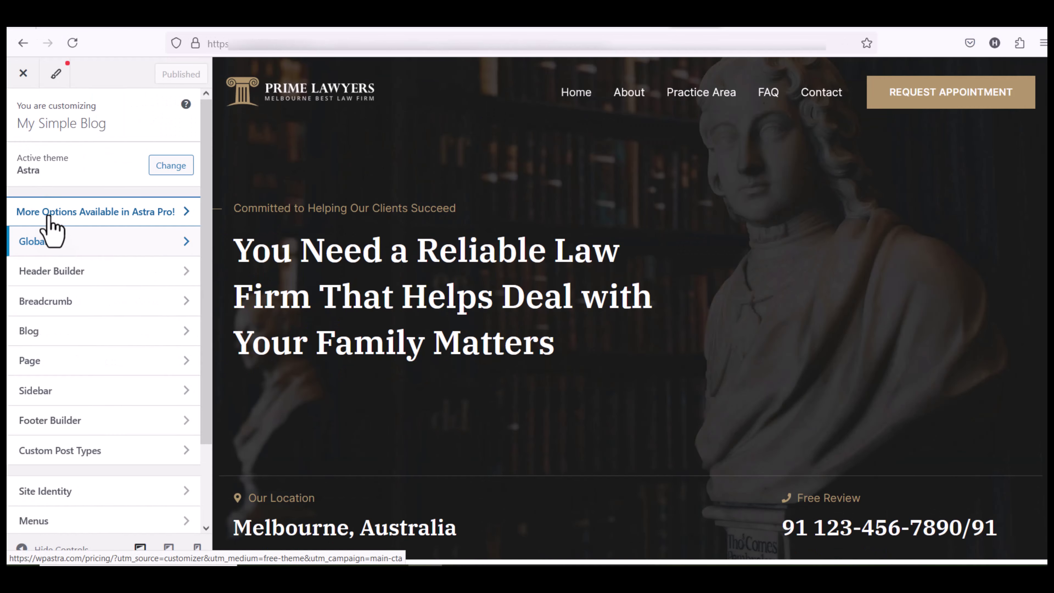
pyautogui.click(49, 240)
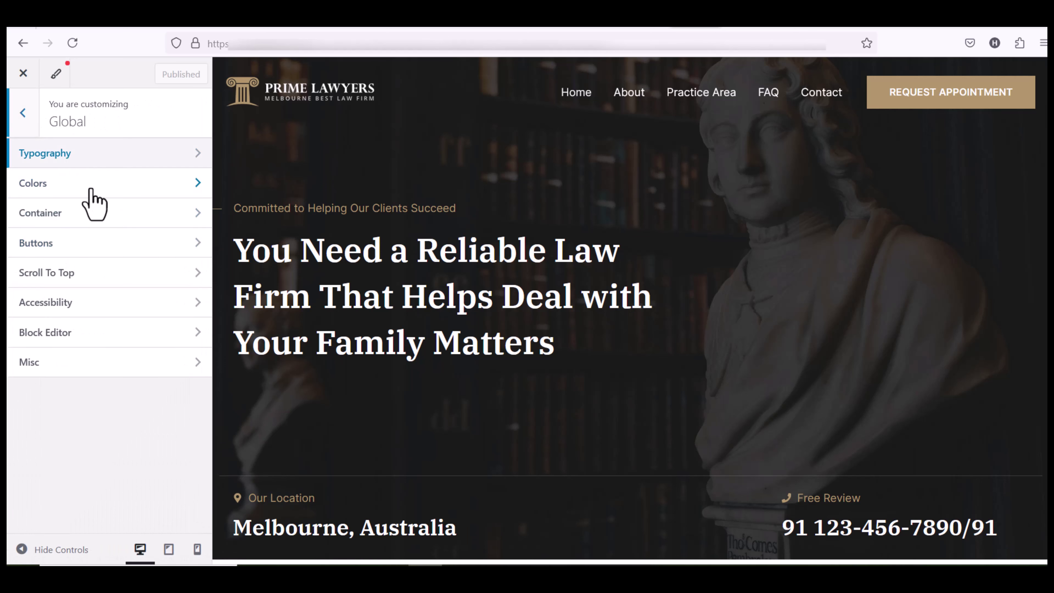
pyautogui.click(59, 158)
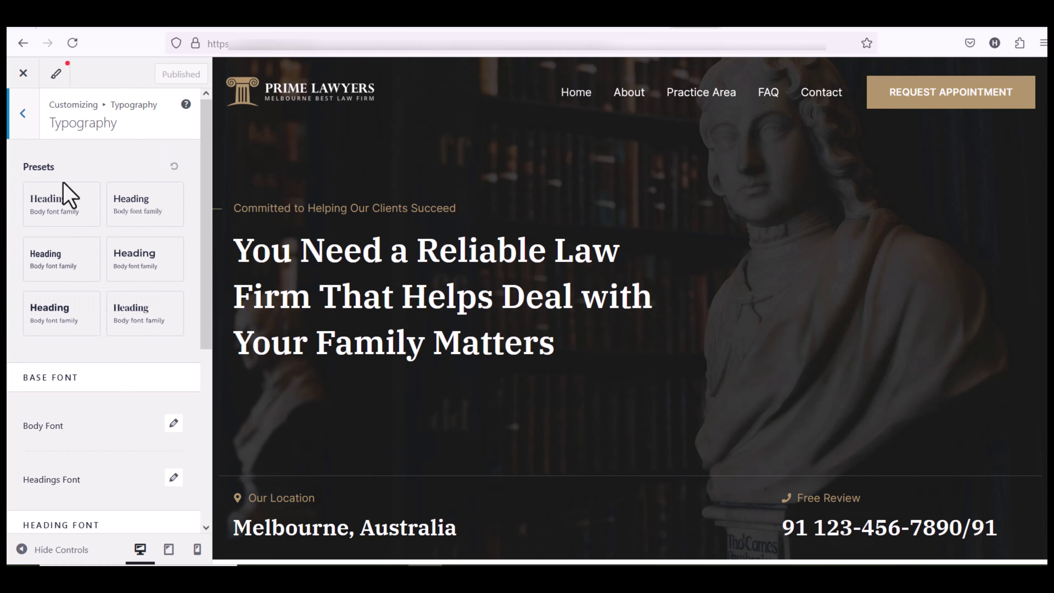
pyautogui.click(63, 199)
pyautogui.click(59, 269)
pyautogui.click(141, 264)
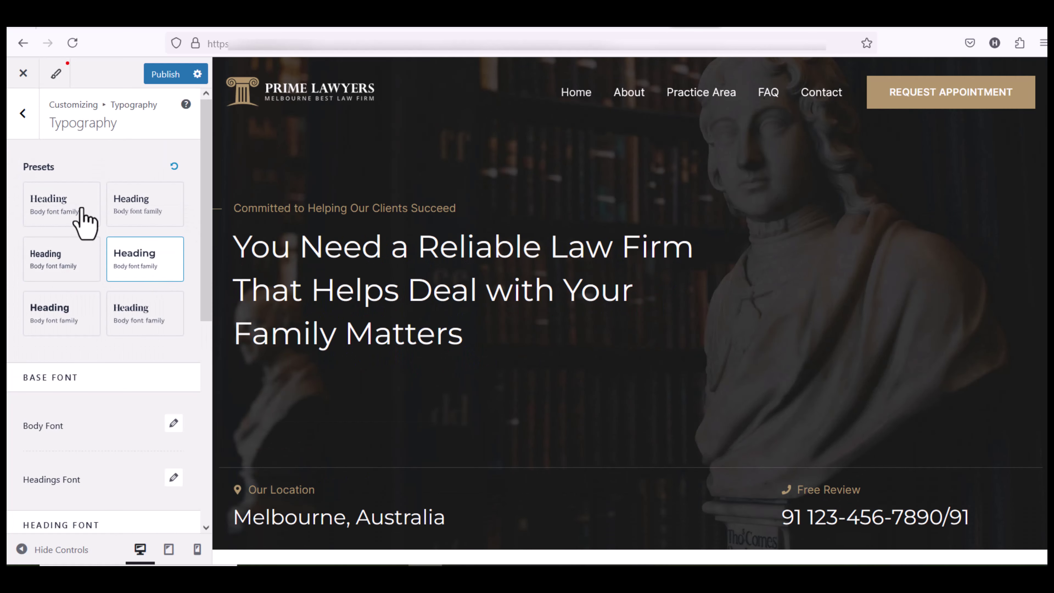
pyautogui.click(77, 208)
pyautogui.click(25, 124)
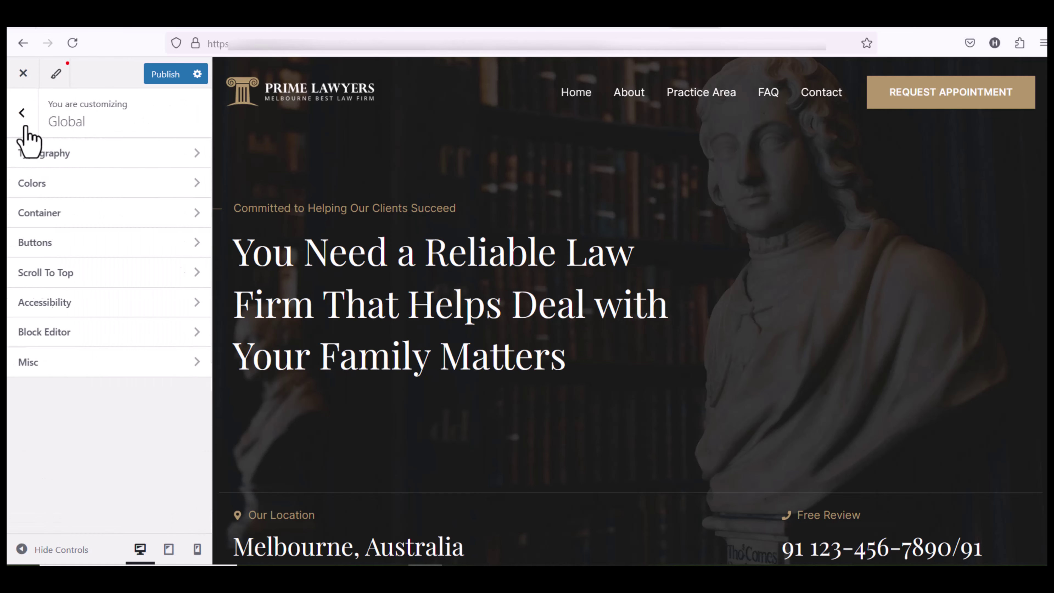
# Preview the blue Style 2 and Style 3 palettes, then keep the gold Style 1 colours
pyautogui.click(51, 191)
pyautogui.click(157, 225)
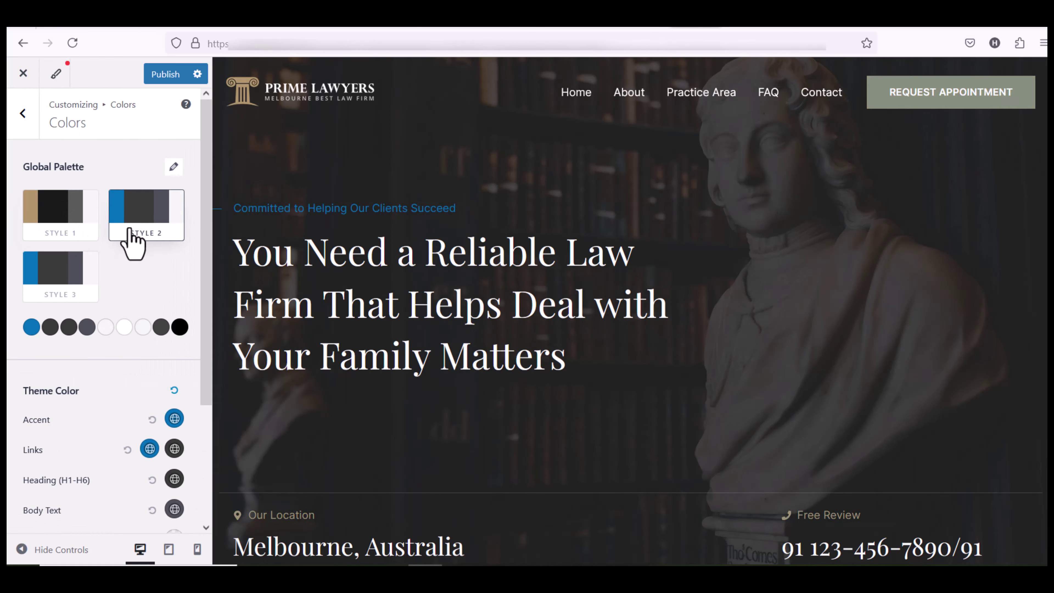
pyautogui.click(62, 283)
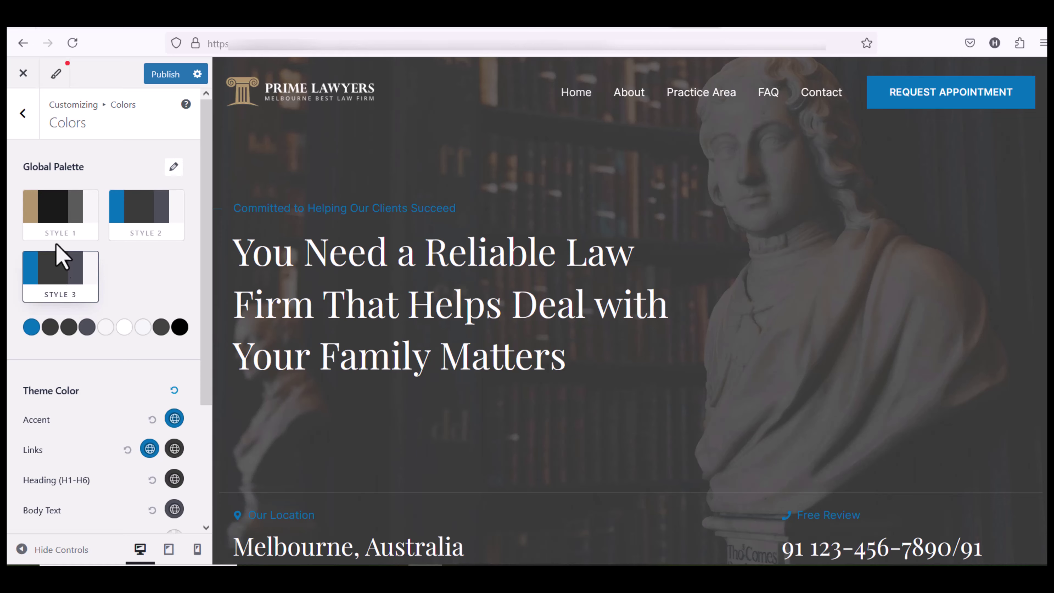
pyautogui.click(63, 210)
pyautogui.click(24, 114)
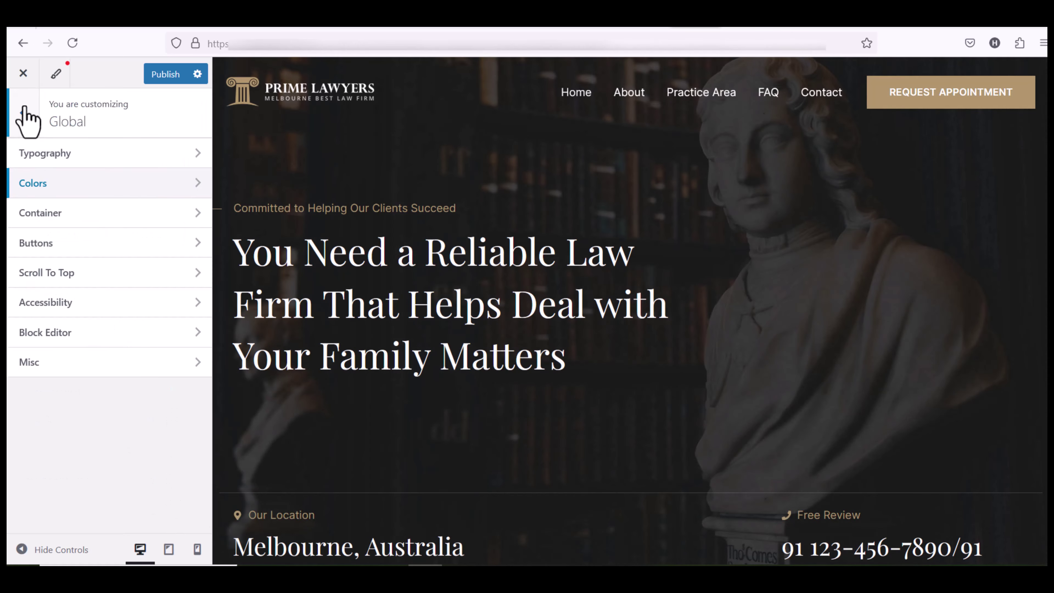
pyautogui.click(32, 132)
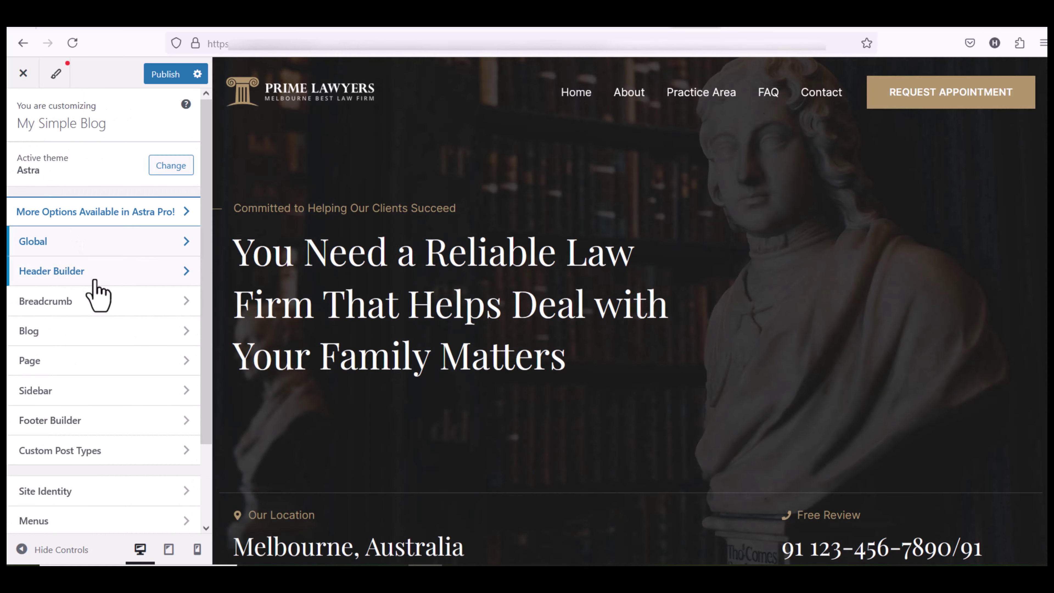
# Remove the transparent-header logo and set a cropped text logo from the media library
pyautogui.click(69, 274)
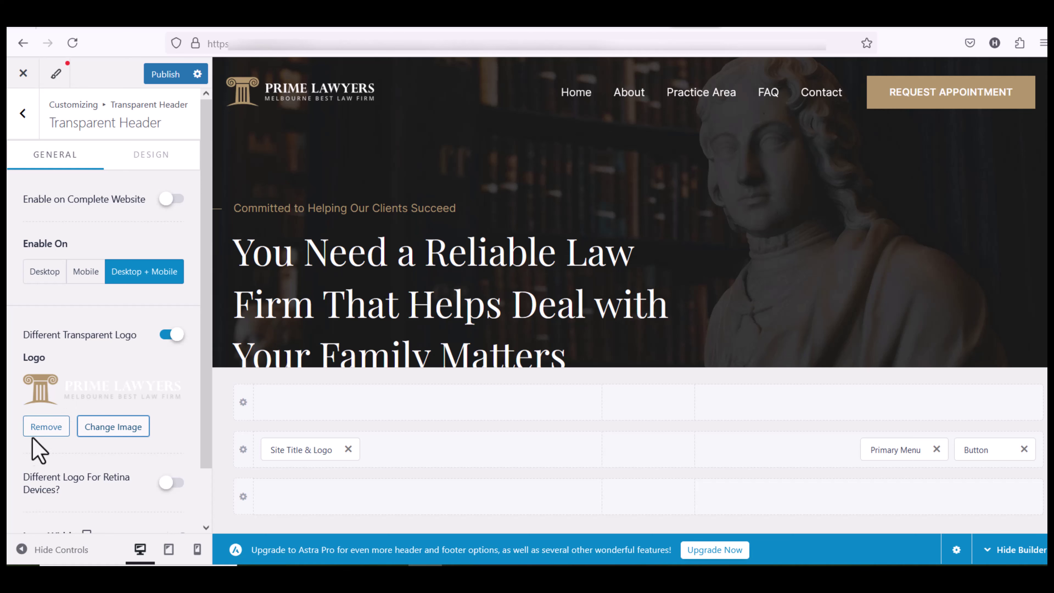
pyautogui.click(45, 427)
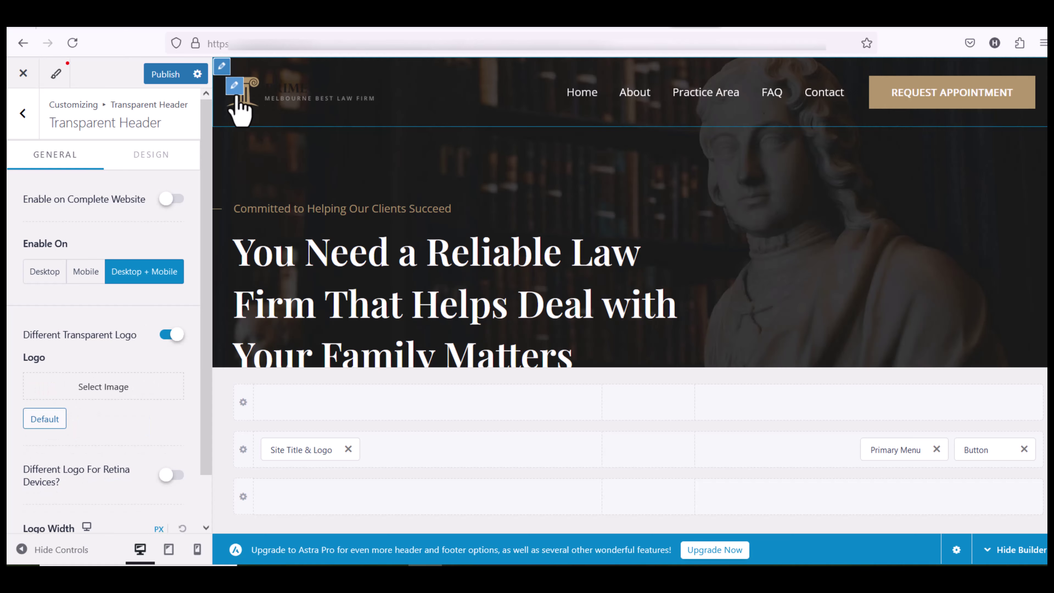
pyautogui.click(234, 88)
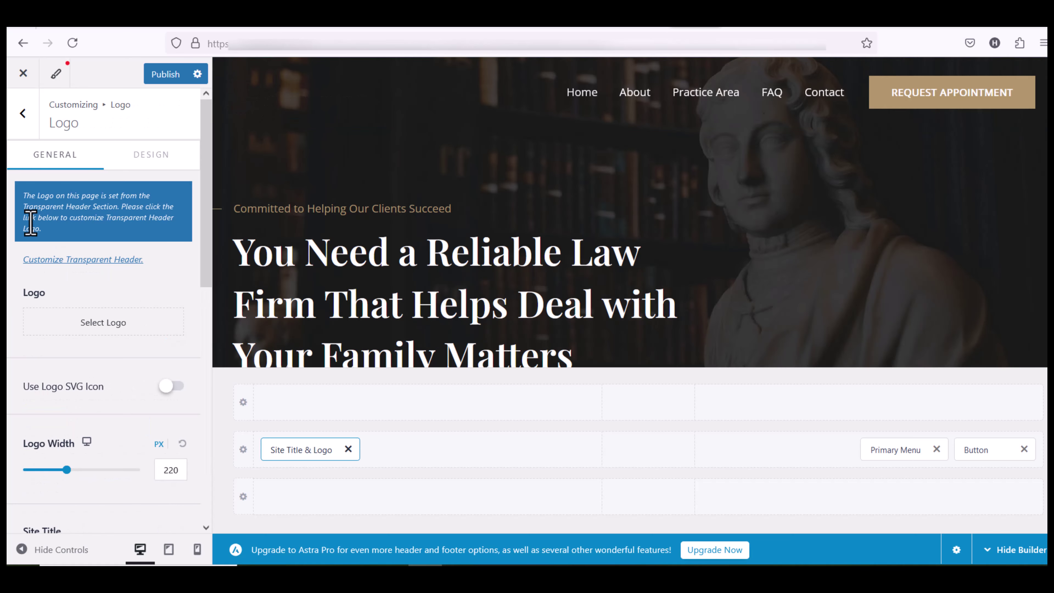
pyautogui.click(83, 326)
pyautogui.click(127, 126)
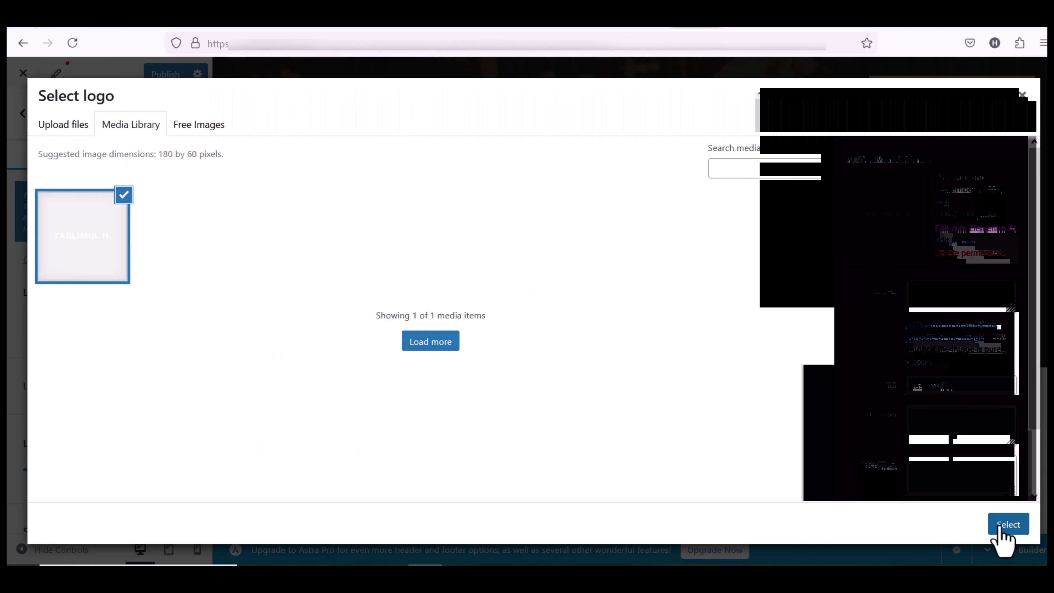
pyautogui.click(1000, 525)
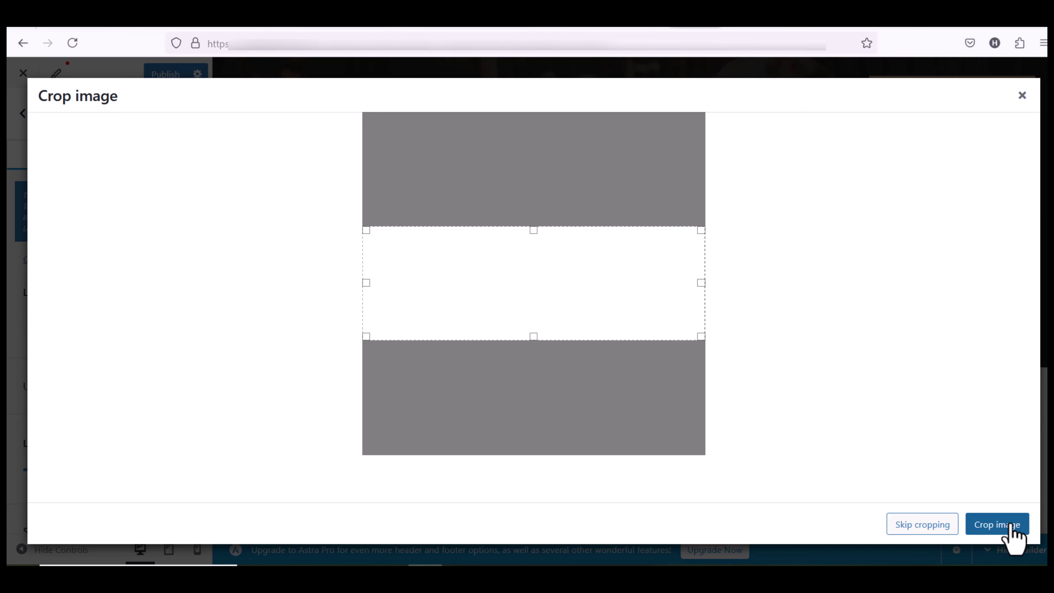
pyautogui.click(1012, 536)
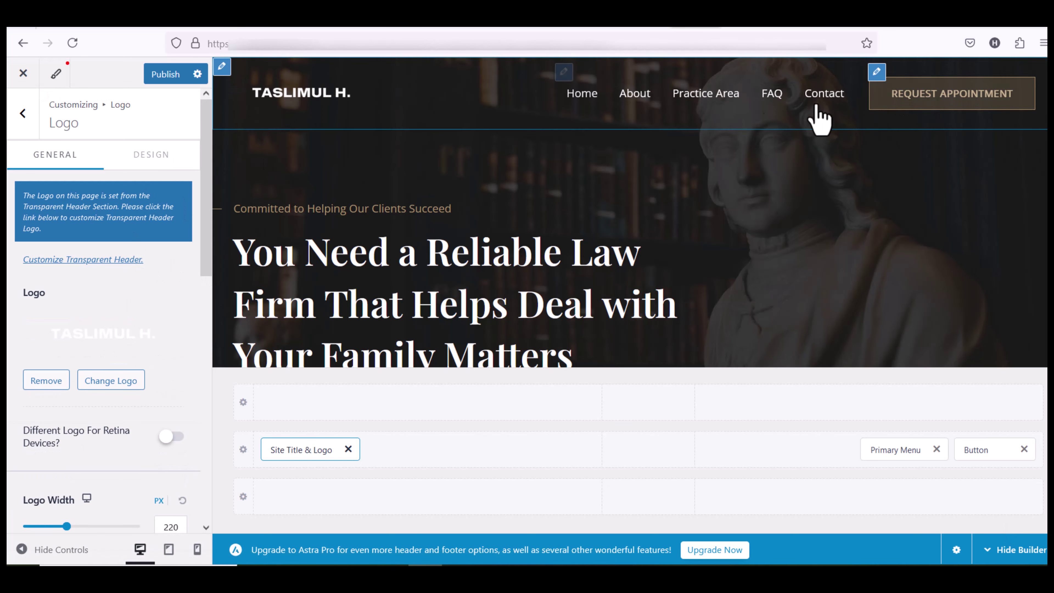
# Check which menu is assigned to the Primary Menu location
pyautogui.click(563, 74)
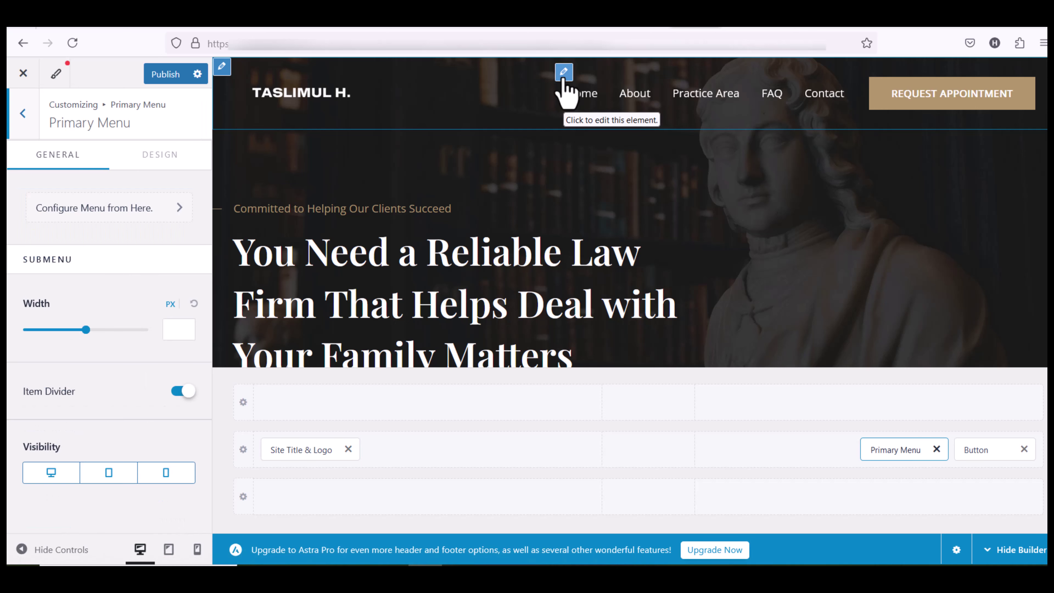
pyautogui.click(118, 210)
pyautogui.click(108, 245)
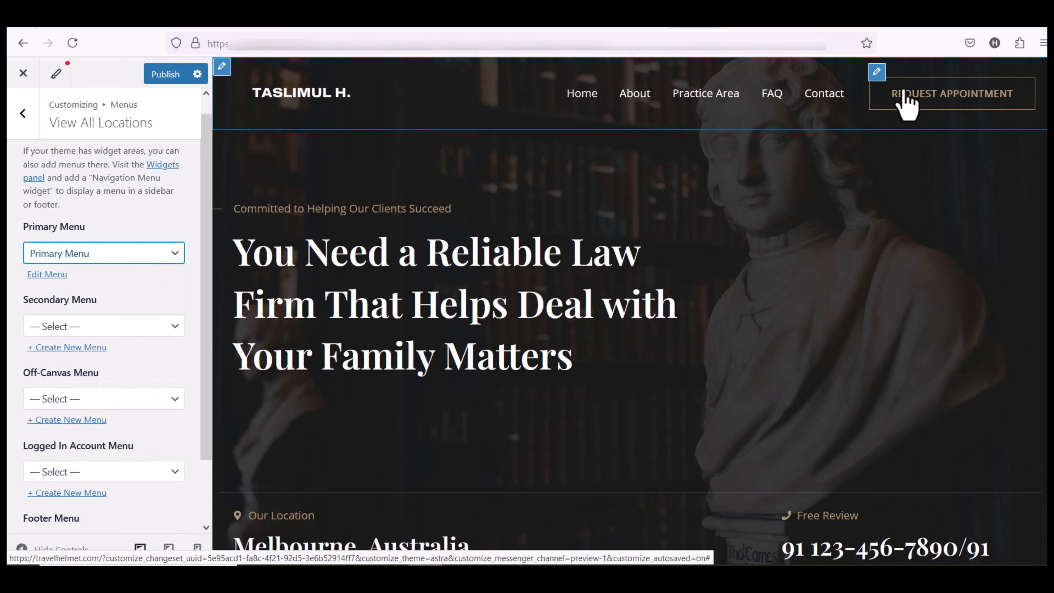
# Open the Request Appointment button's settings and select its placeholder # link
pyautogui.click(876, 77)
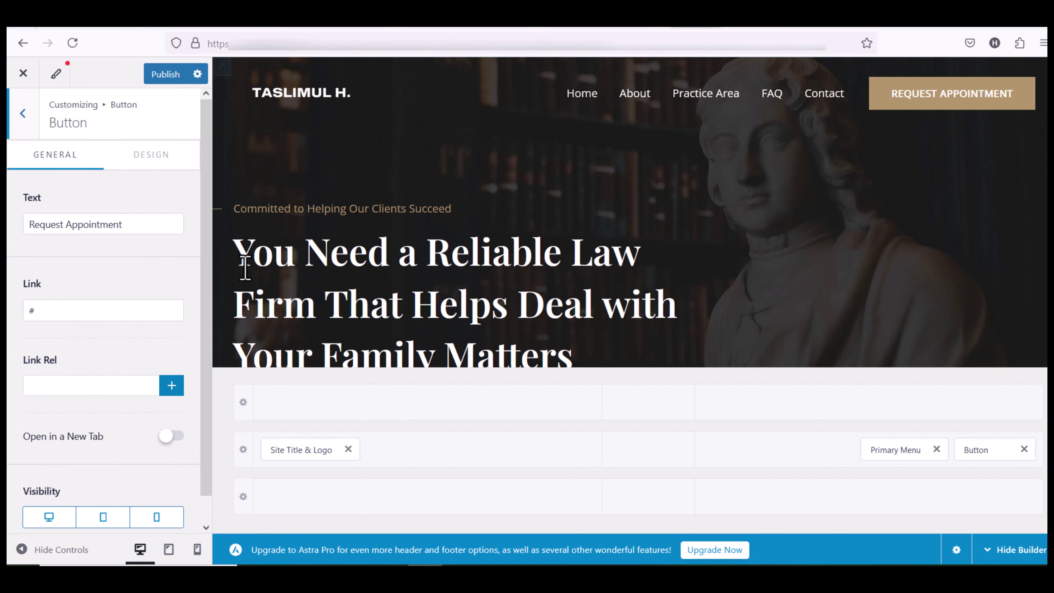
pyautogui.click(83, 311)
pyautogui.doubleClick(83, 311)
pyautogui.scroll(-20, 697, 273)
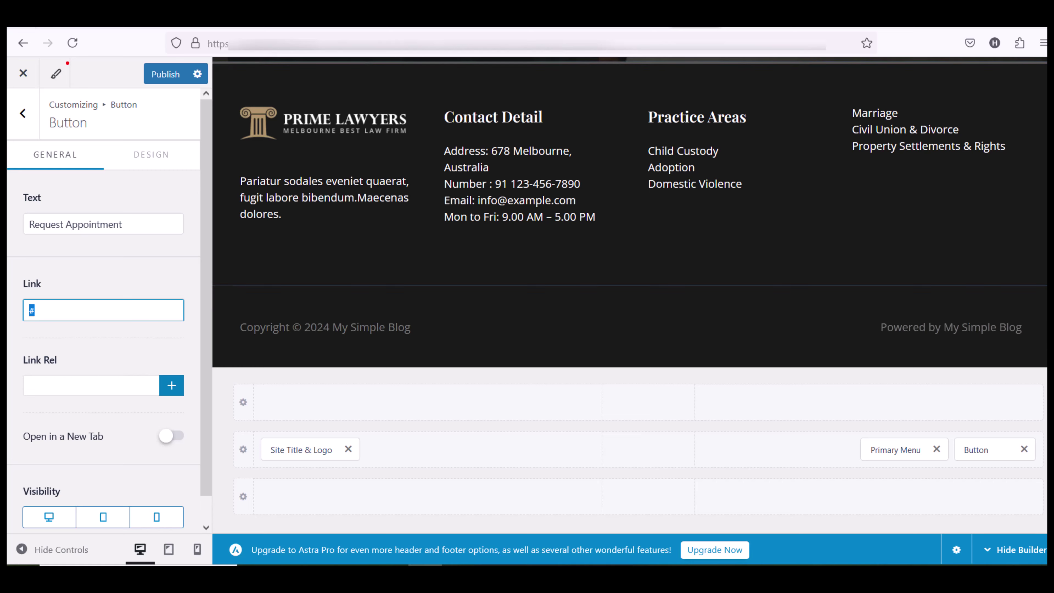
pyautogui.scroll(3, 623, 207)
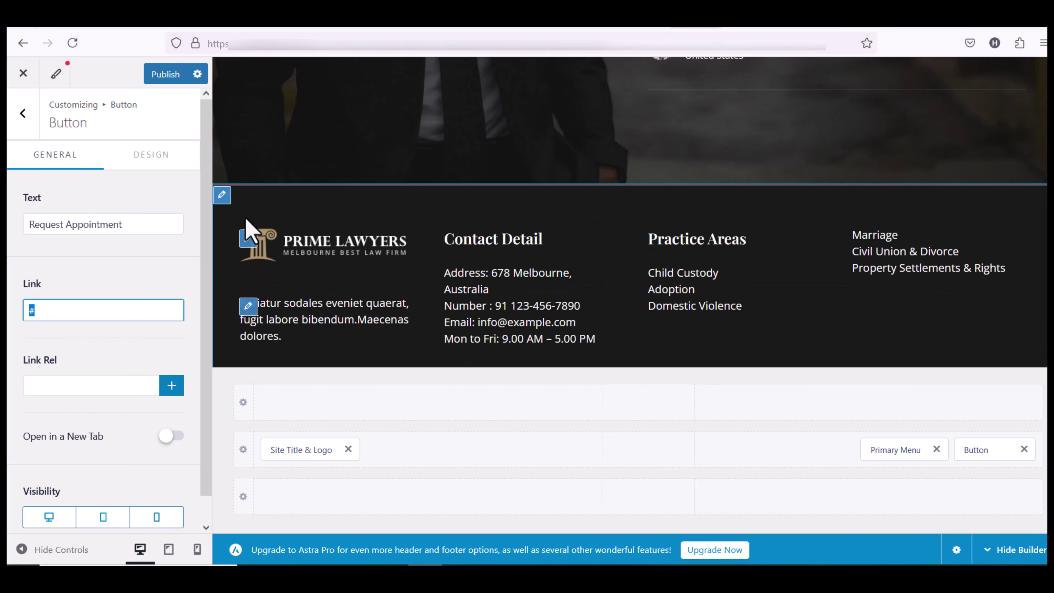
# Try footer Layout 2, then restore the equal-width four-column Layout 1
pyautogui.click(222, 194)
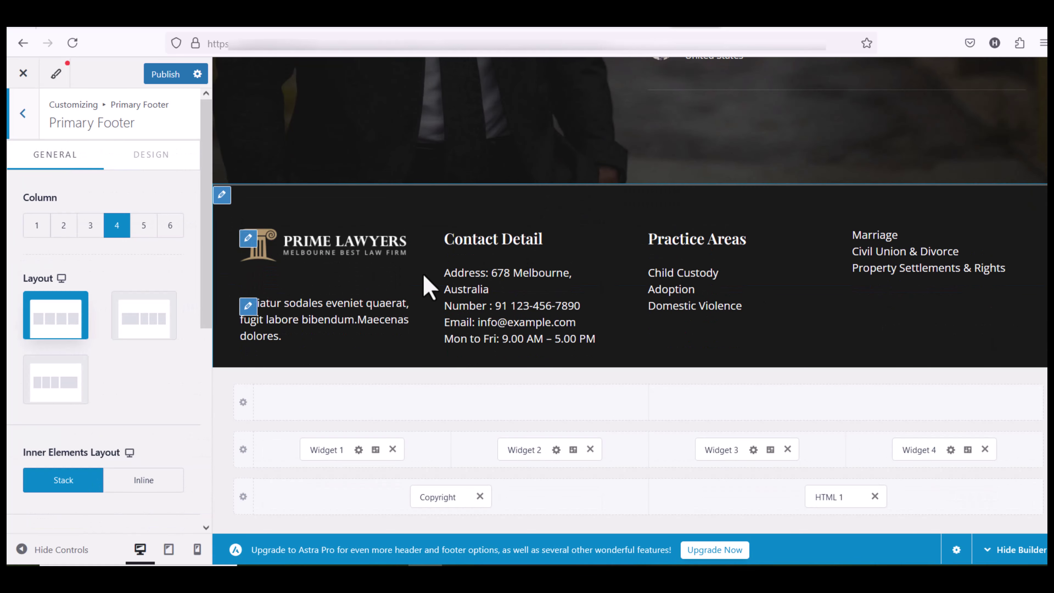
pyautogui.click(150, 324)
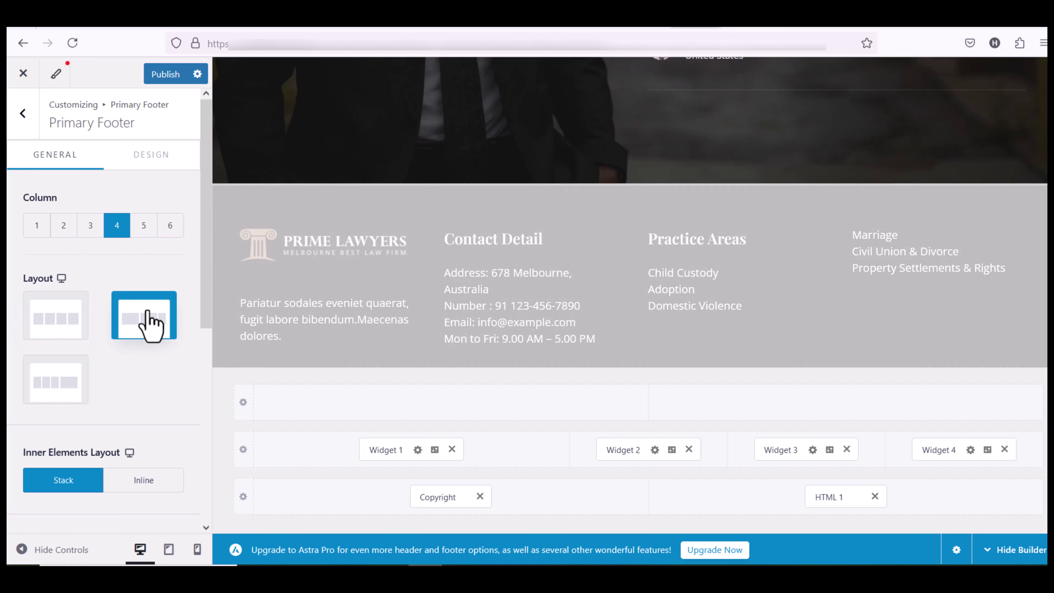
pyautogui.click(56, 328)
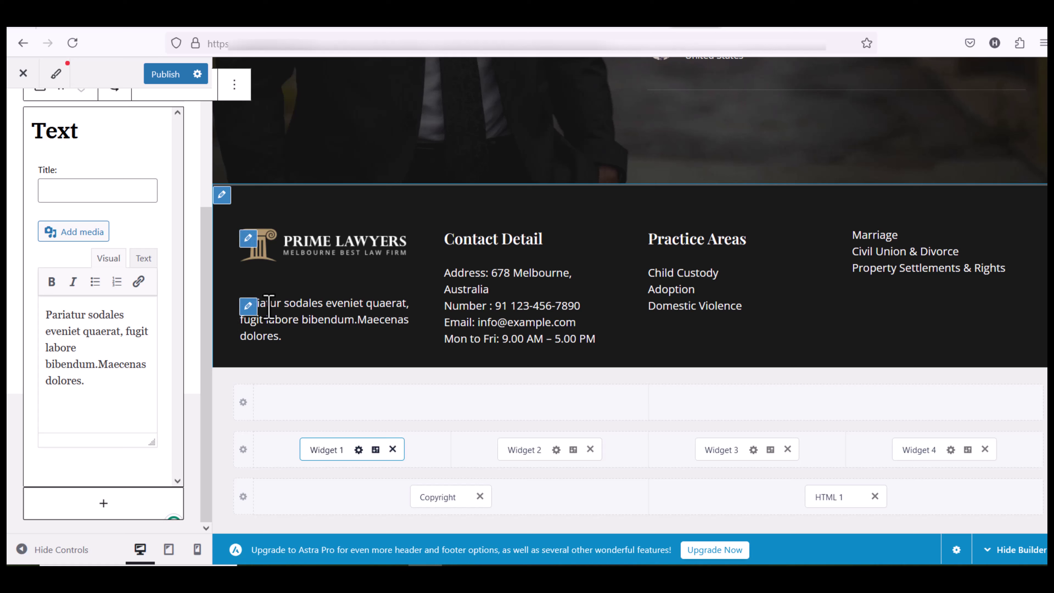
# Append 'hello' to Footer Widget 1's text and apply it to the preview
pyautogui.click(248, 306)
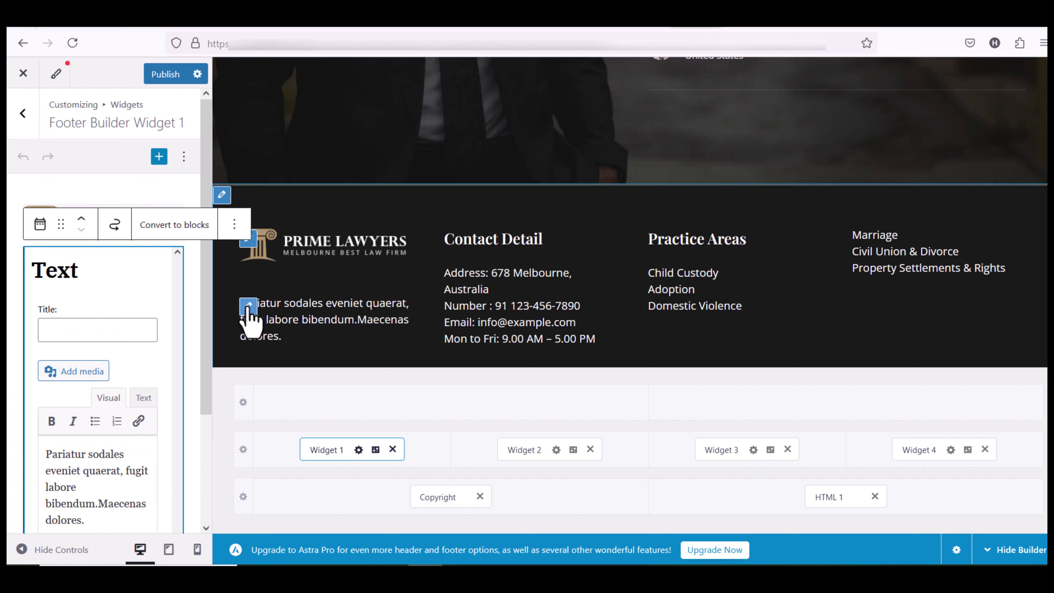
pyautogui.click(141, 264)
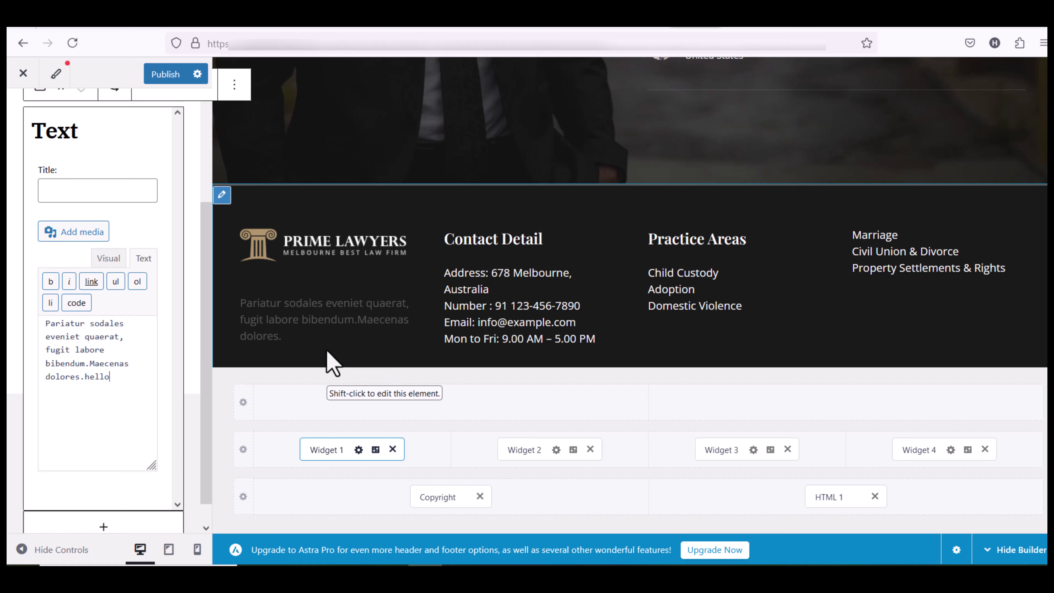
pyautogui.click(293, 339)
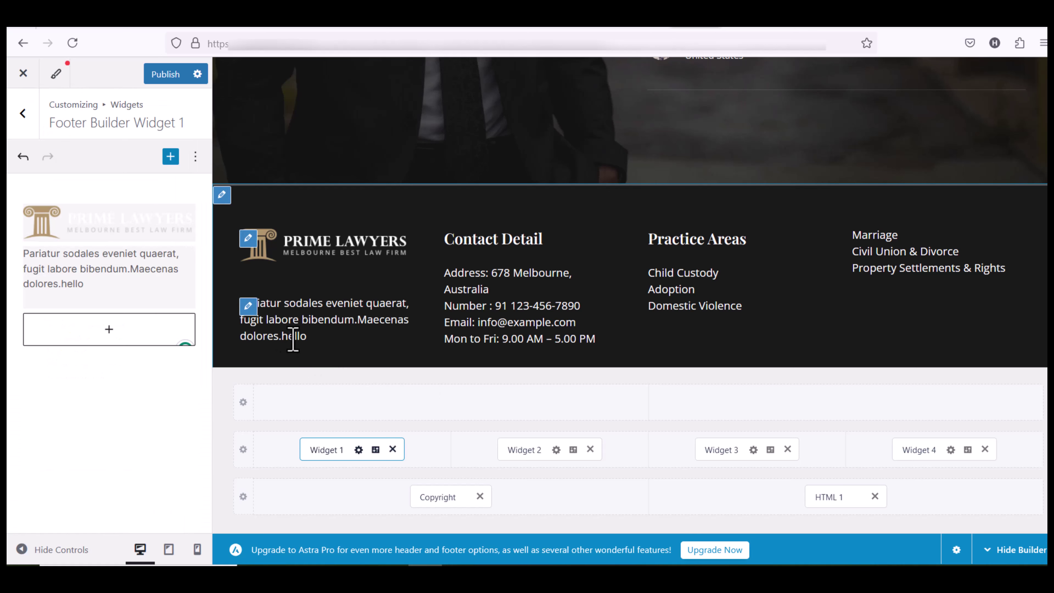
pyautogui.scroll(-3, 469, 330)
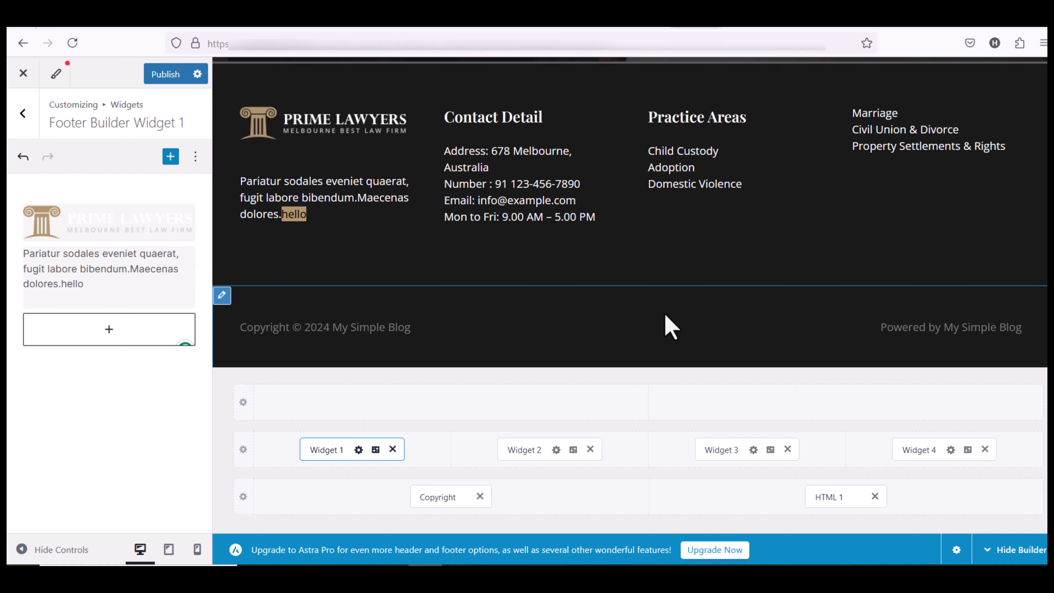
pyautogui.click(537, 299)
pyautogui.scroll(2, 531, 287)
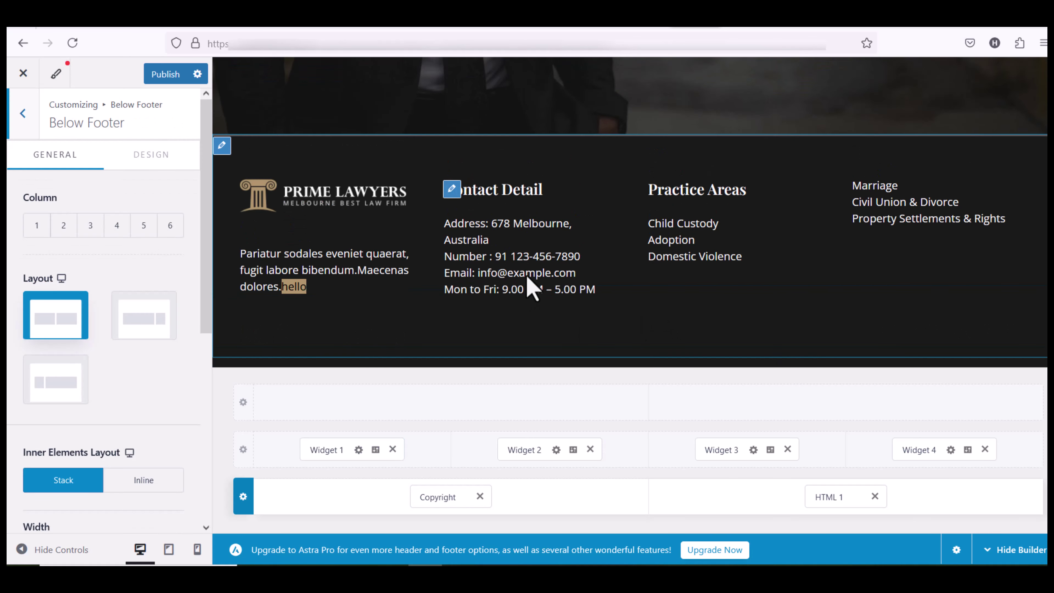
pyautogui.click(767, 43)
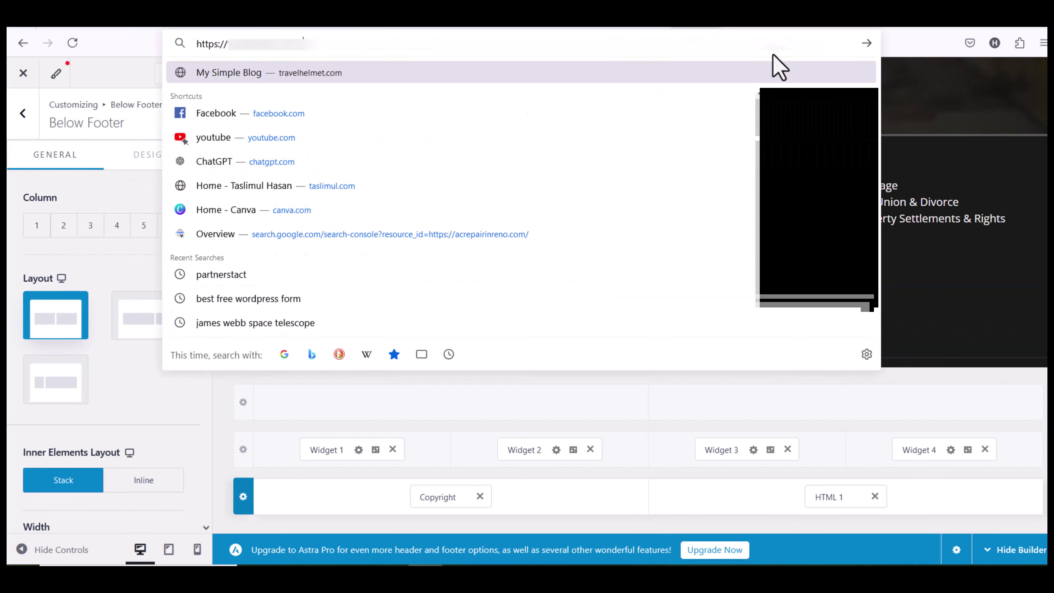
# Load the live Prime Lawyers homepage and launch it in Elementor from the admin bar
pyautogui.click(772, 68)
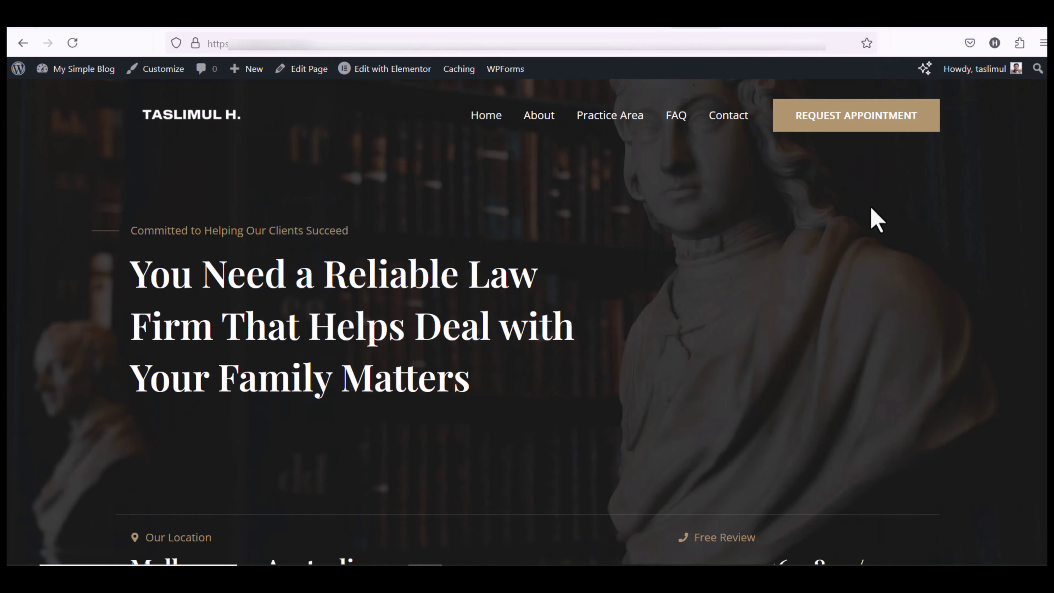
pyautogui.scroll(-2, 440, 345)
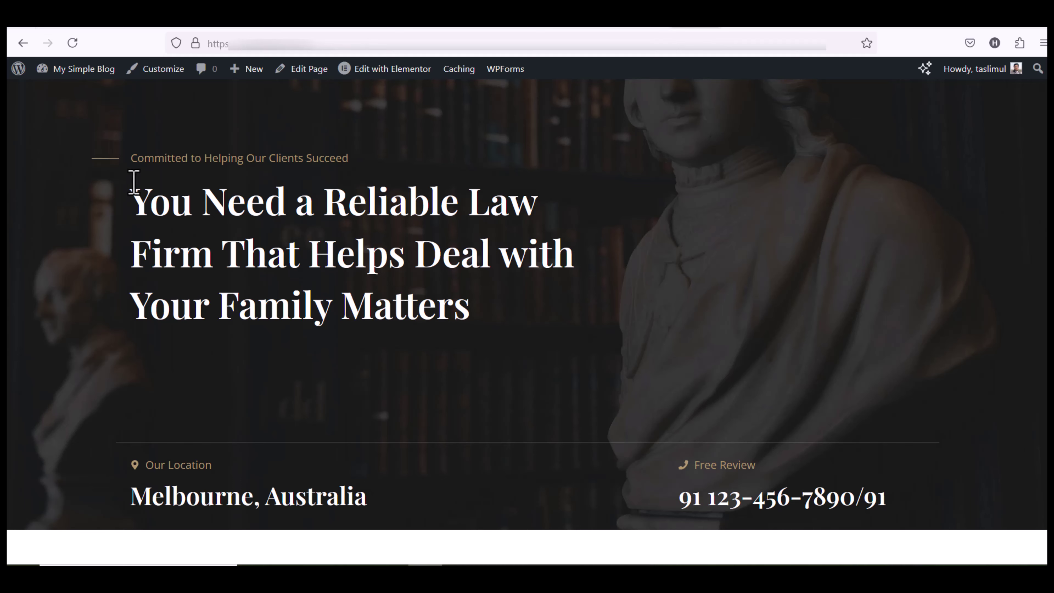
pyautogui.moveTo(134, 181); pyautogui.dragTo(840, 482)
pyautogui.scroll(2, 800, 482)
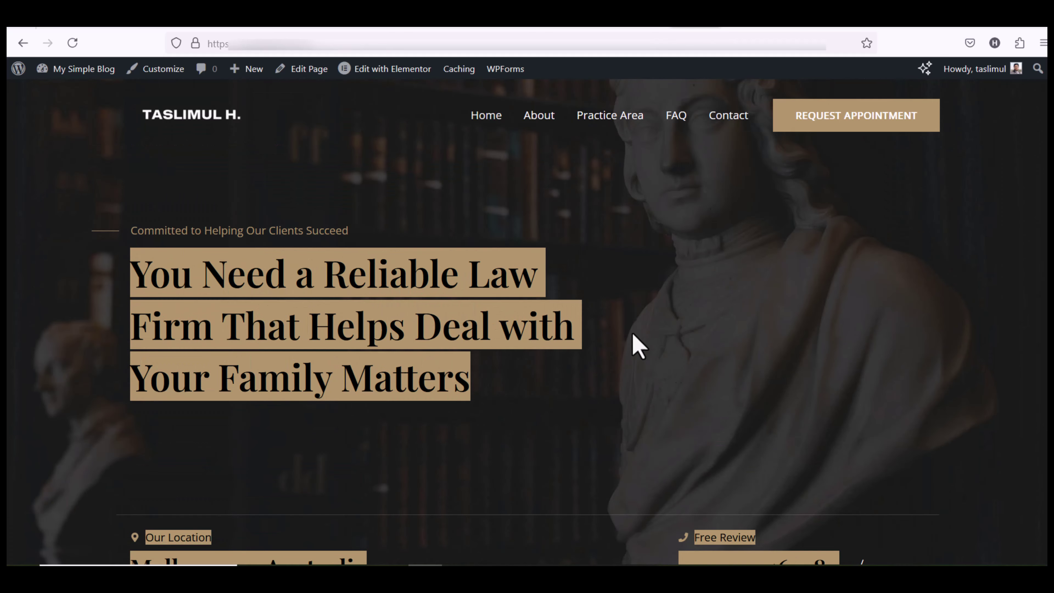
pyautogui.click(376, 70)
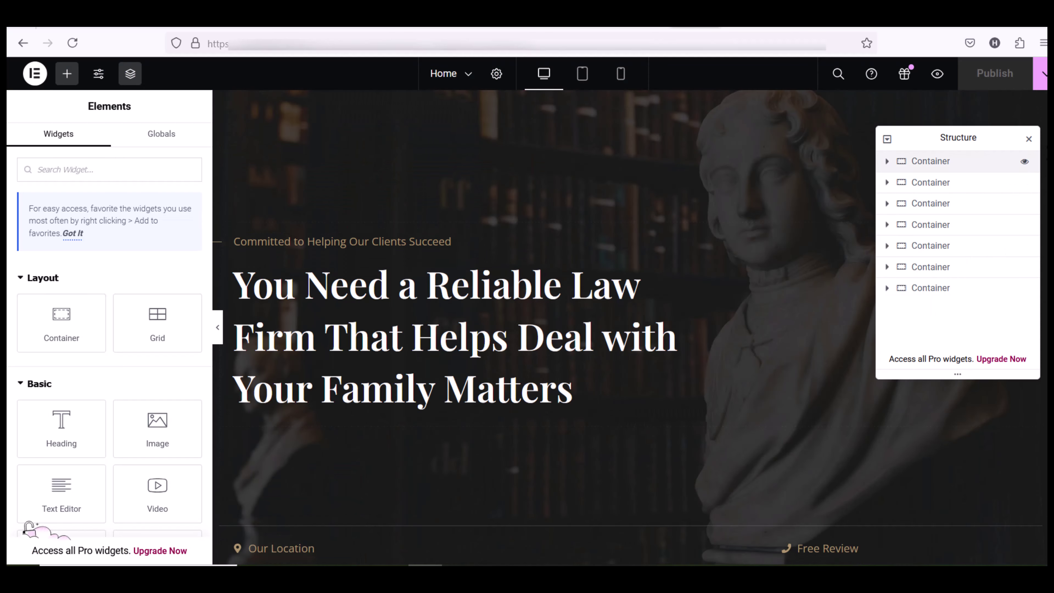
# Replace the hero heading's title with 'hello'
pyautogui.scroll(-5, 631, 328)
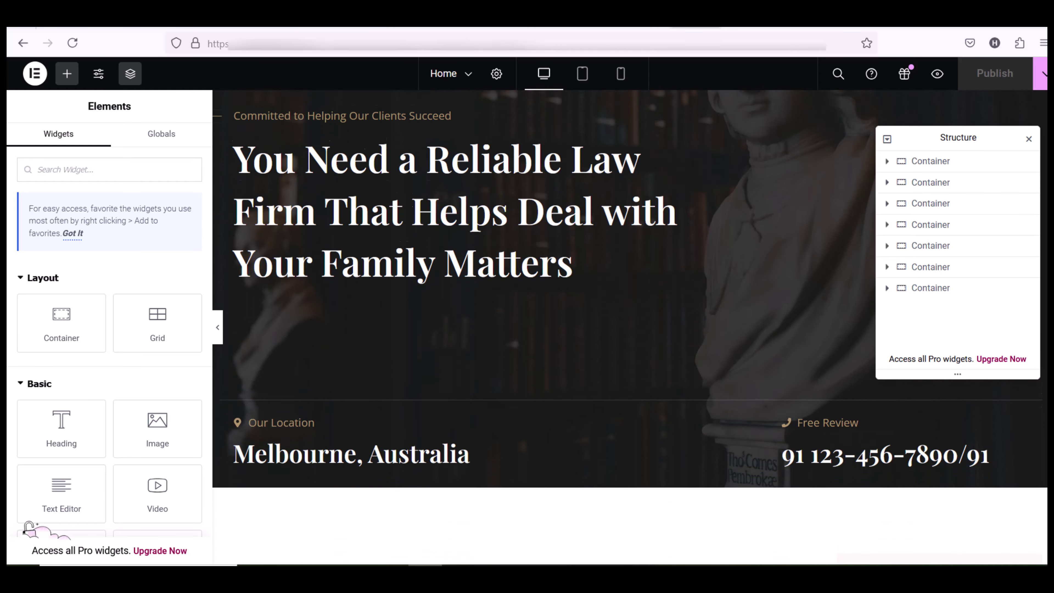
pyautogui.scroll(-4, 544, 328)
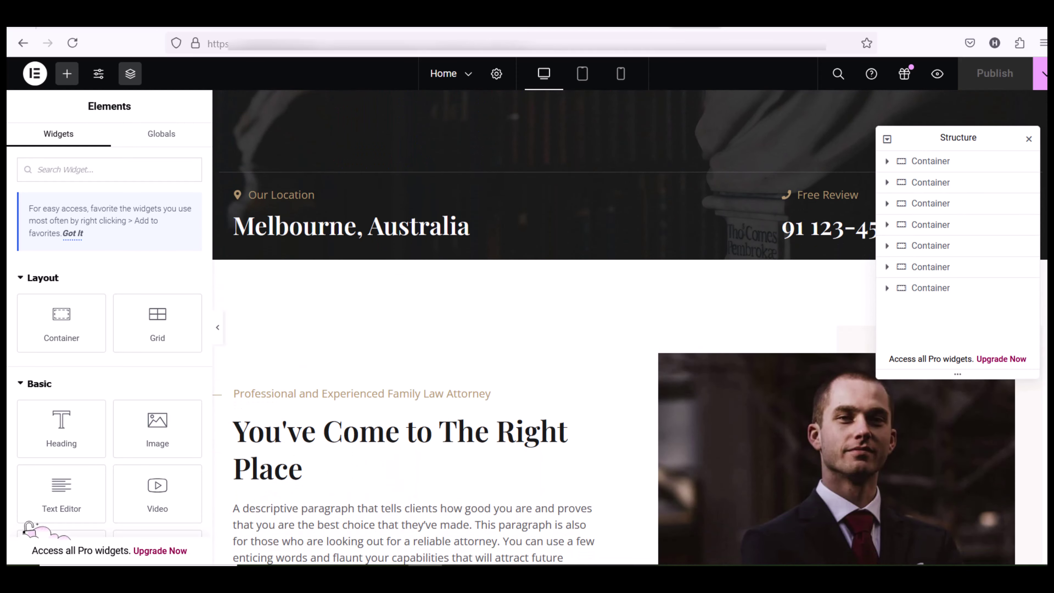
pyautogui.scroll(9, 544, 328)
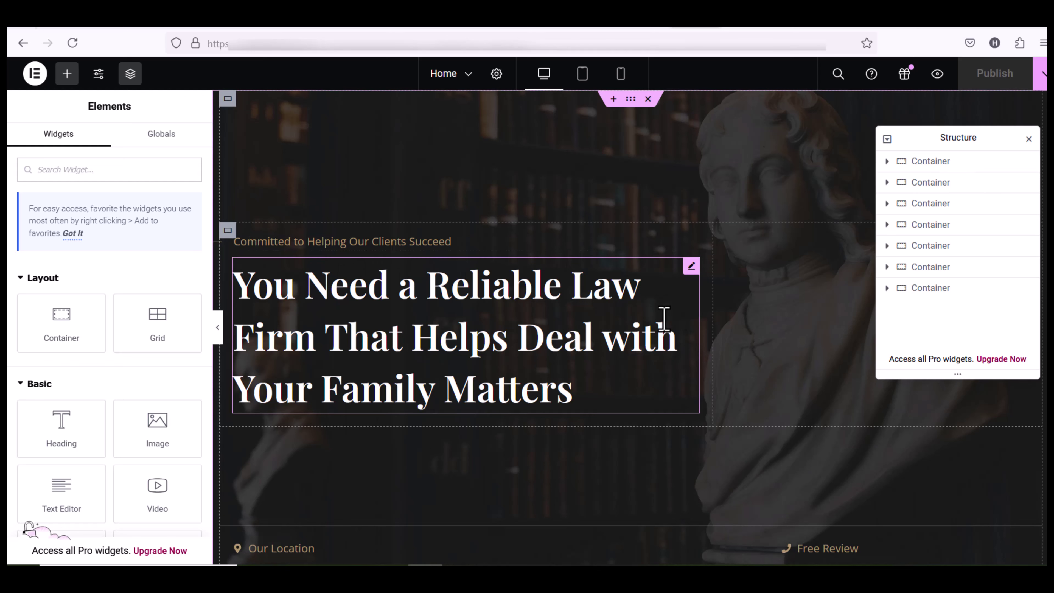
pyautogui.click(312, 301)
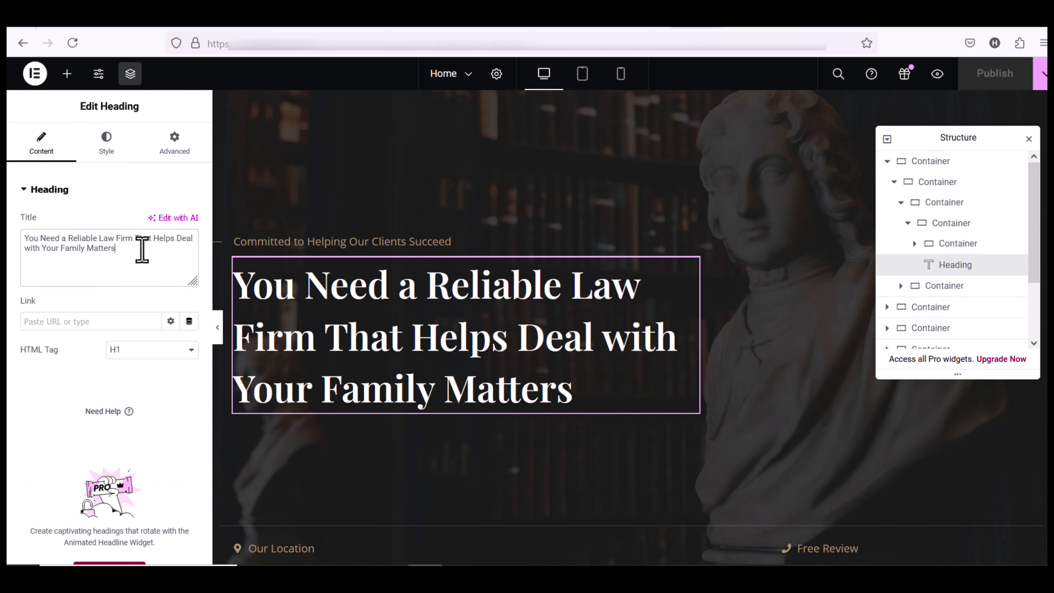
pyautogui.moveTo(144, 250); pyautogui.dragTo(13, 234)
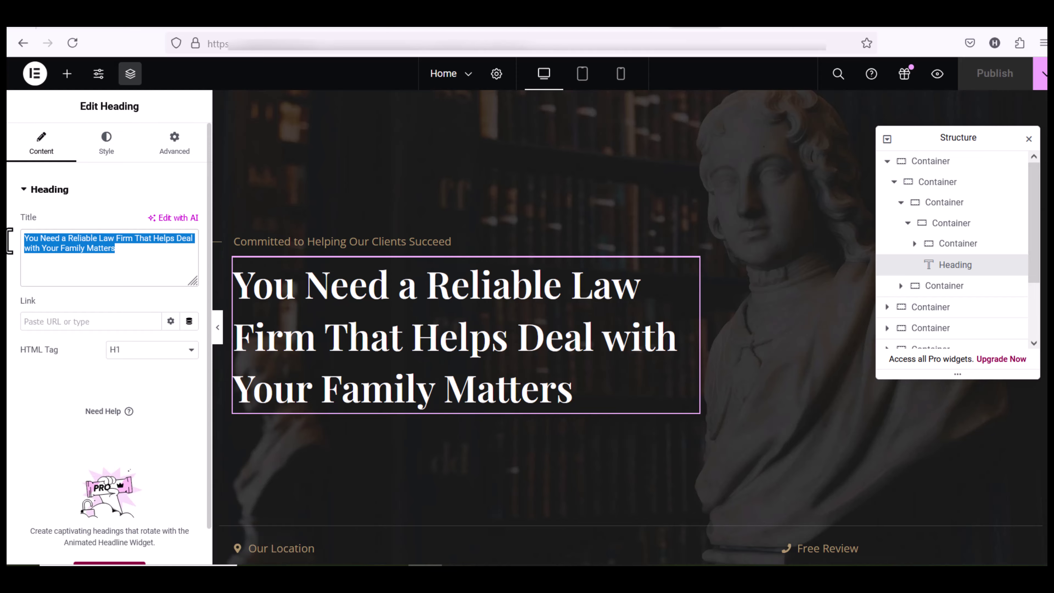
pyautogui.write('hello')
# Swap the Free Review heading's placeholder phone number for a new number
pyautogui.click(813, 477)
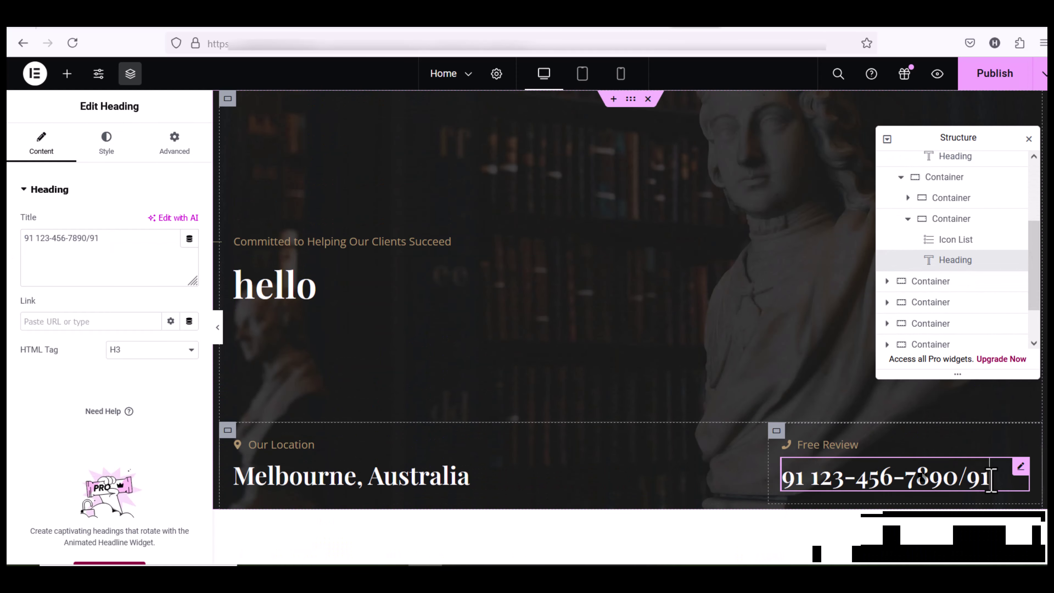
pyautogui.press('BackSpace')
pyautogui.press('BackSpace')
pyautogui.press('BackSpace')
pyautogui.press('BackSpace')
pyautogui.press('BackSpace')
pyautogui.press('BackSpace')
pyautogui.press('BackSpace')
pyautogui.press('BackSpace')
pyautogui.press('BackSpace')
pyautogui.press('BackSpace')
pyautogui.press('BackSpace')
pyautogui.press('BackSpace')
pyautogui.press('BackSpace')
pyautogui.press('BackSpace')
pyautogui.press('BackSpace')
pyautogui.press('BackSpace')
pyautogui.press('BackSpace')
pyautogui.scroll(-6, 577, 452)
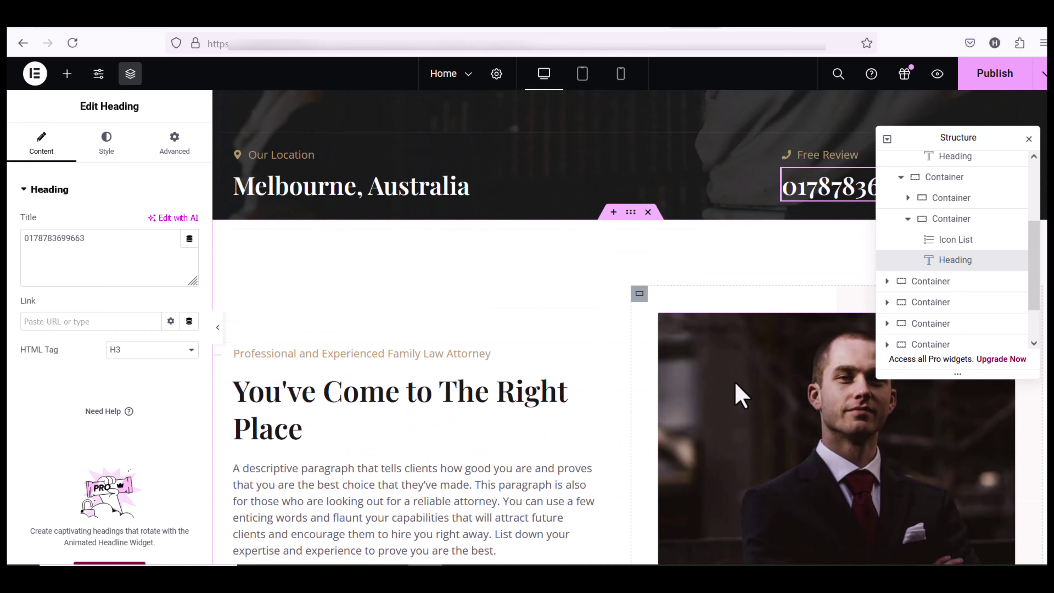
# Replace the attorney photo with the statue image from the media library
pyautogui.click(735, 383)
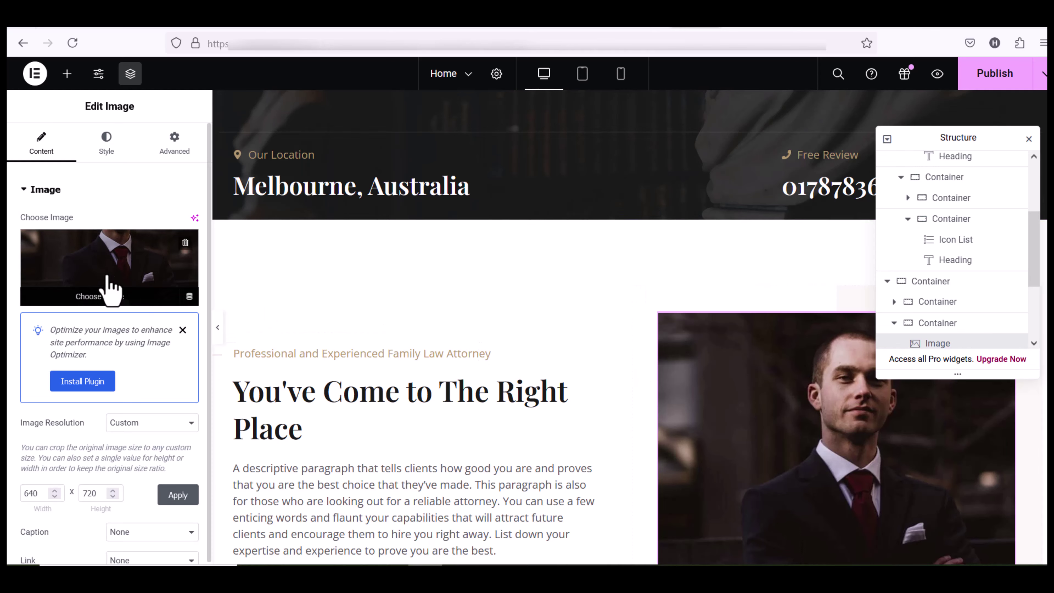
pyautogui.click(79, 279)
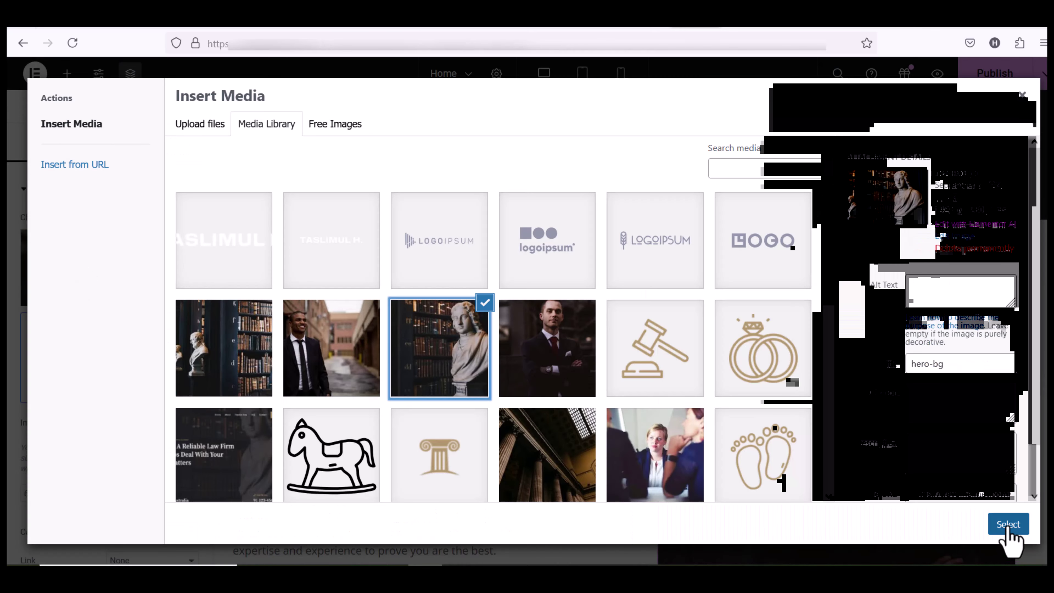
pyautogui.click(1010, 528)
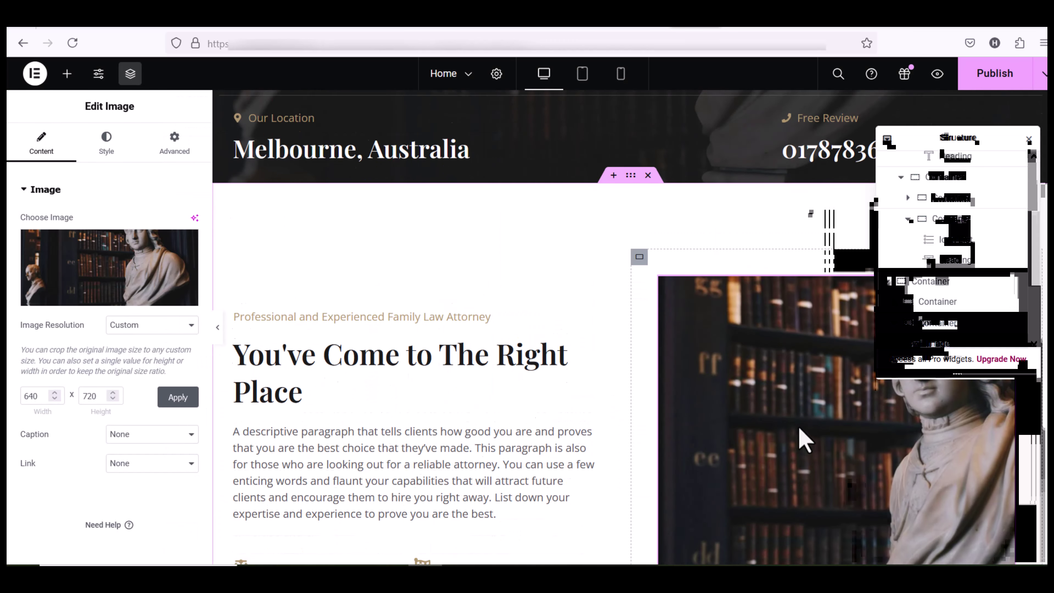
pyautogui.scroll(-5, 805, 440)
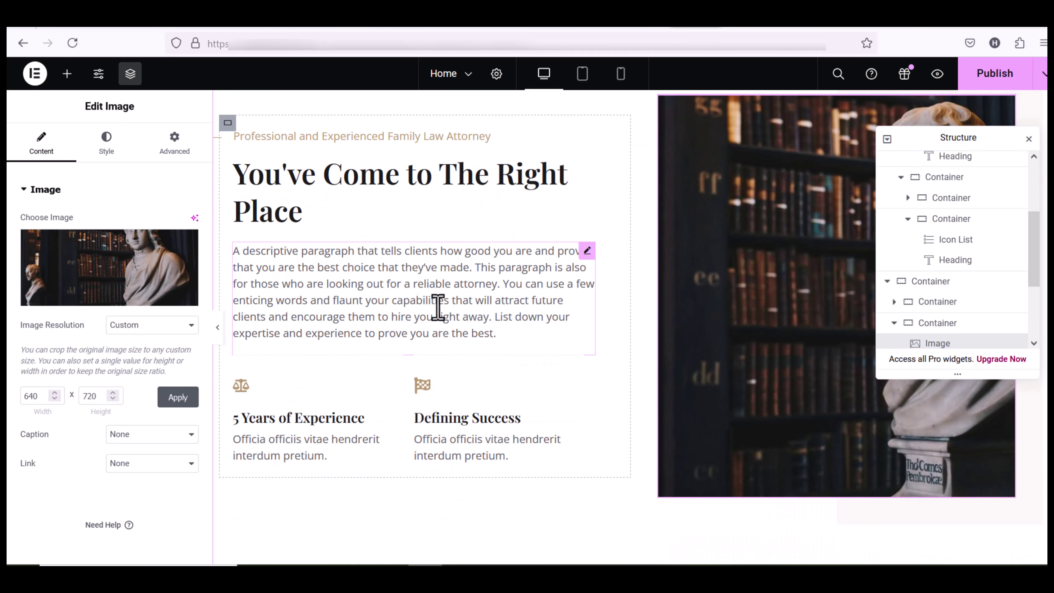
# Delete the leading 'A' from the descriptive paragraph in the Text Editor widget
pyautogui.click(587, 251)
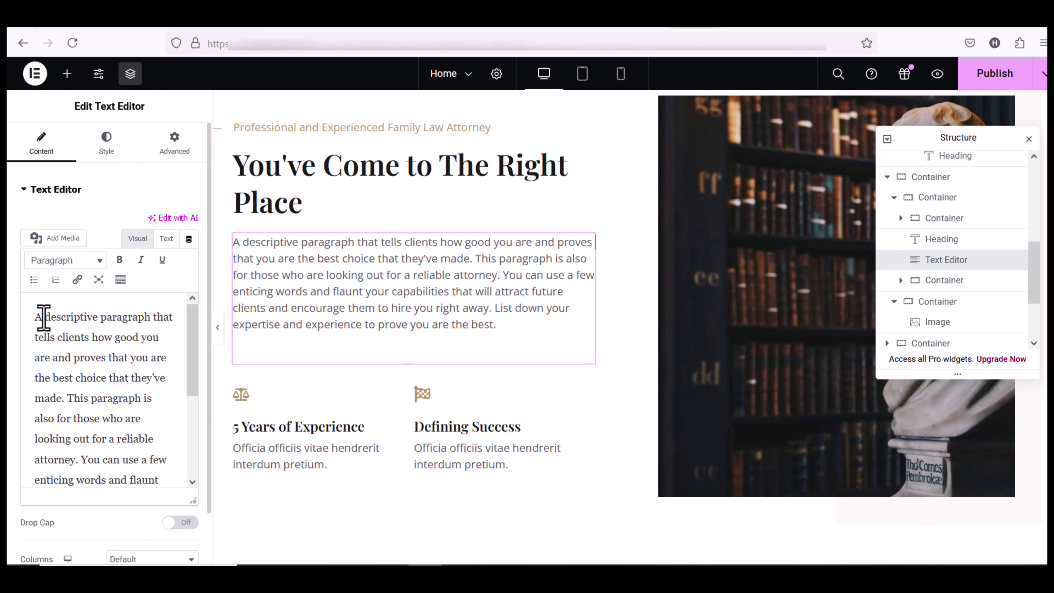
pyautogui.doubleClick(38, 317)
pyautogui.press('BackSpace')
pyautogui.scroll(-8, 373, 345)
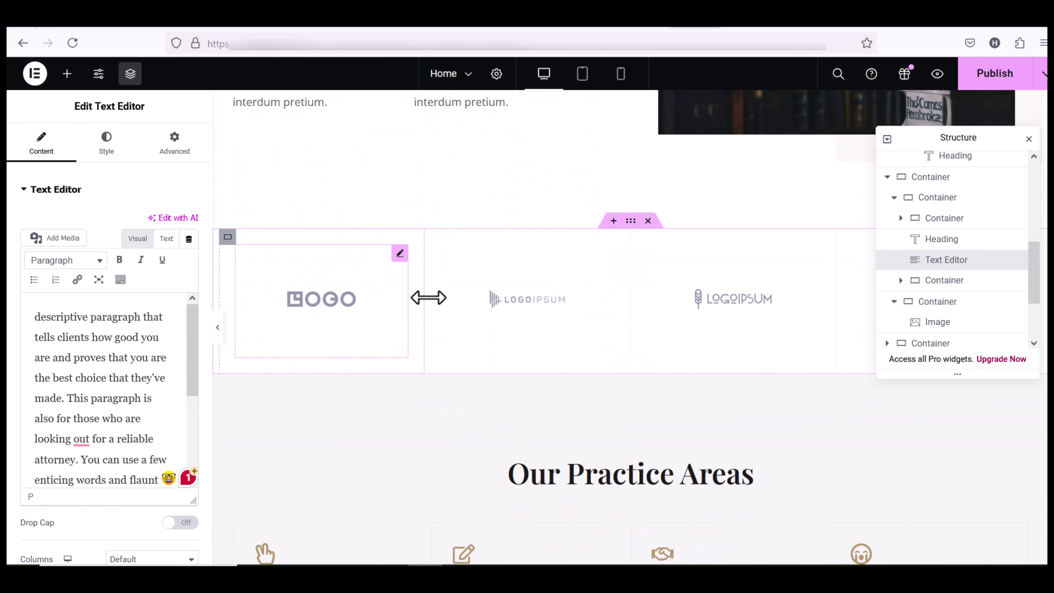
pyautogui.scroll(-2, 641, 373)
pyautogui.scroll(-5, 648, 382)
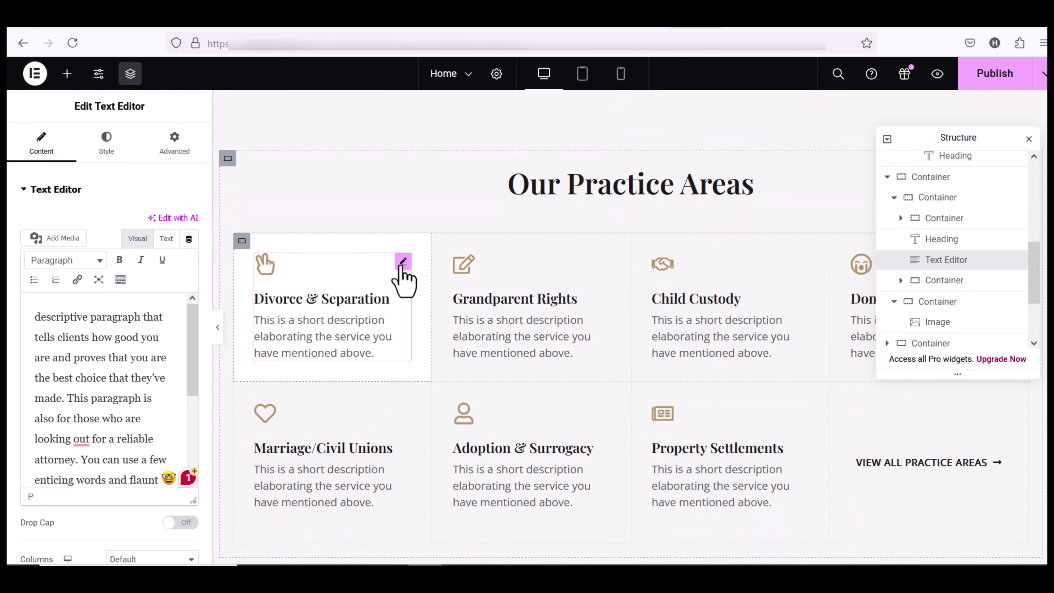
# Set the Divorce & Separation icon box's icon to Life ring from the Icon Library
pyautogui.click(401, 263)
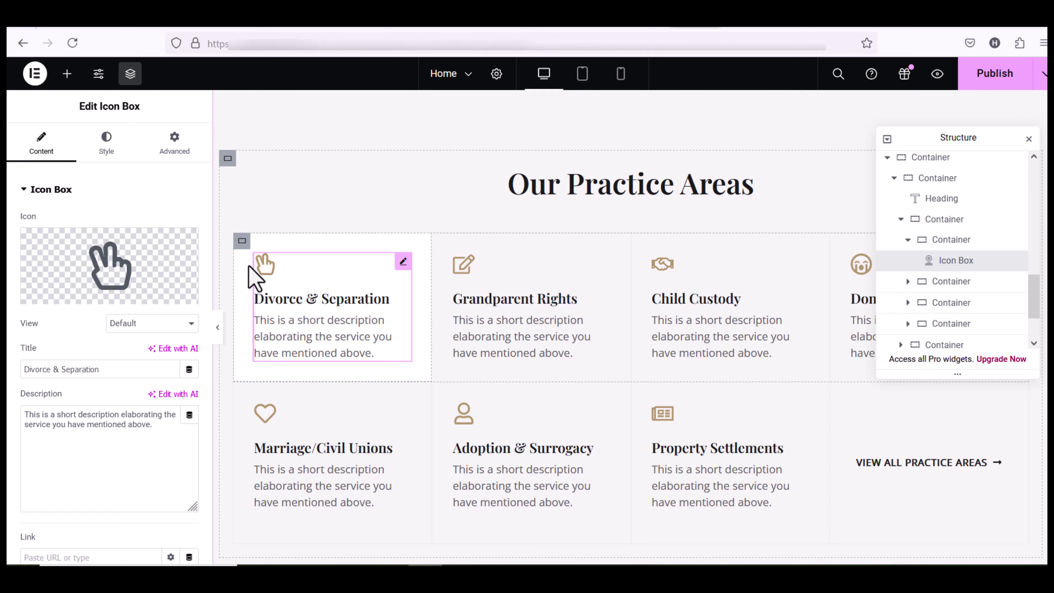
pyautogui.click(71, 297)
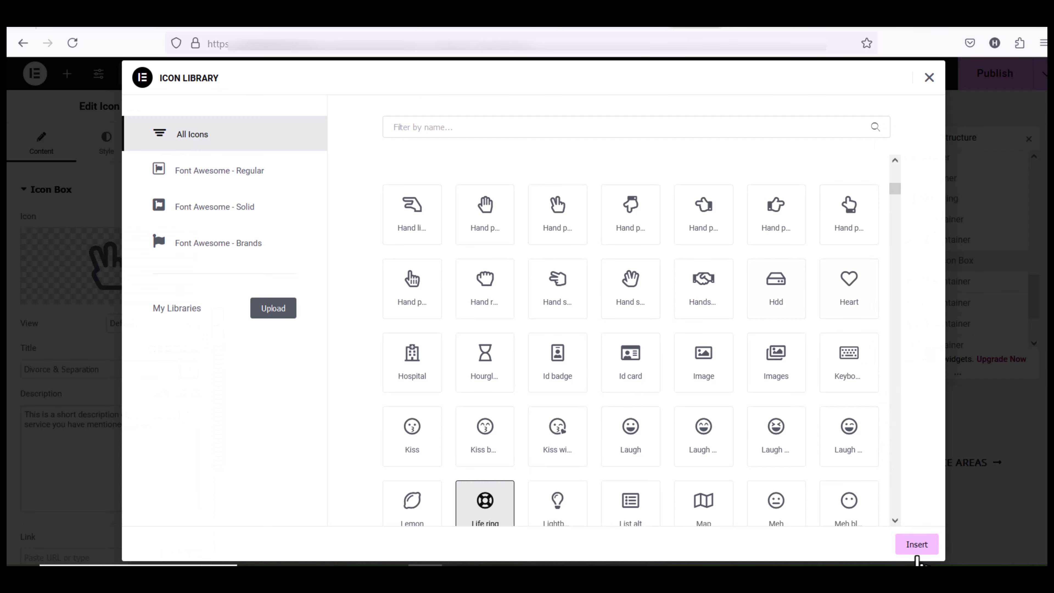
pyautogui.click(916, 544)
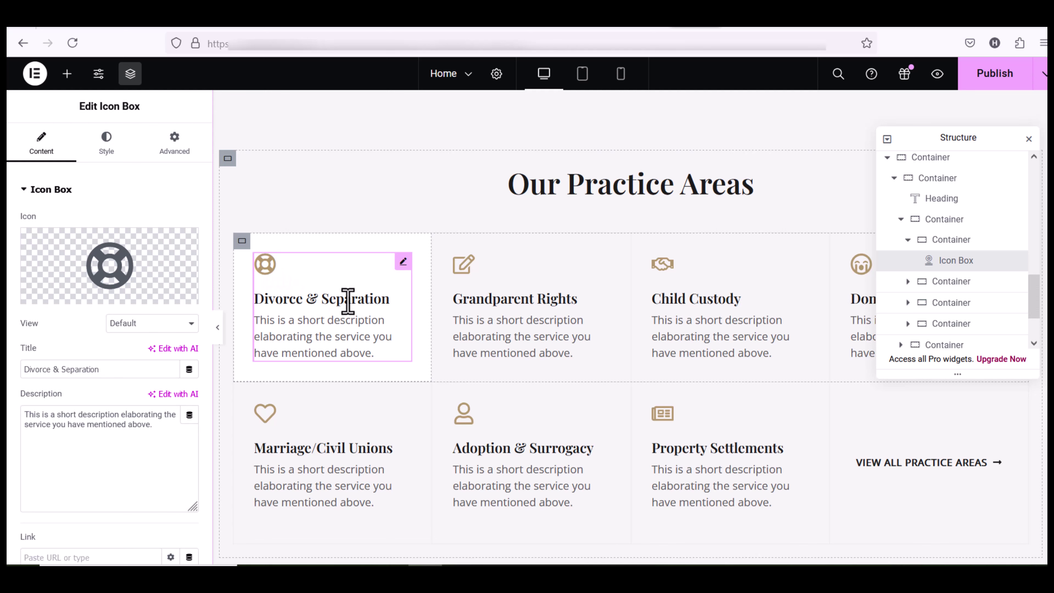
# Shorten the card's title to 'Divorce'
pyautogui.click(399, 305)
pyautogui.press('BackSpace')
pyautogui.press('BackSpace')
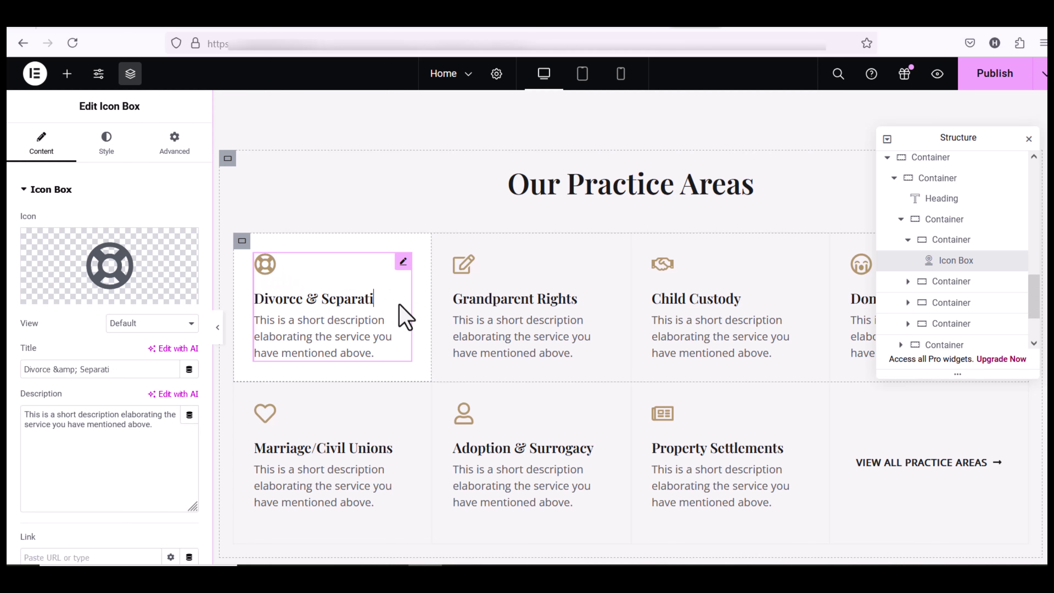
pyautogui.press('BackSpace')
pyautogui.press('BackSpace')
pyautogui.press('BackSpace')
pyautogui.press('BackSpace')
pyautogui.press('BackSpace')
pyautogui.press('BackSpace')
pyautogui.press('BackSpace')
pyautogui.press('BackSpace')
pyautogui.press('BackSpace')
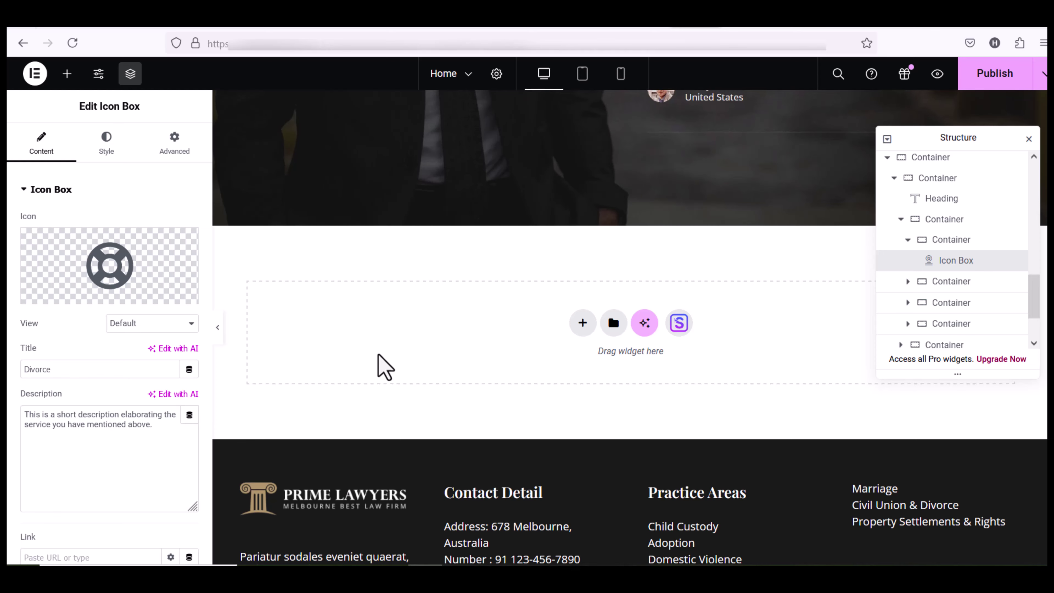
# Drag a Video widget into the empty section and review its YouTube Source and Link fields
pyautogui.scroll(-2, 576, 350)
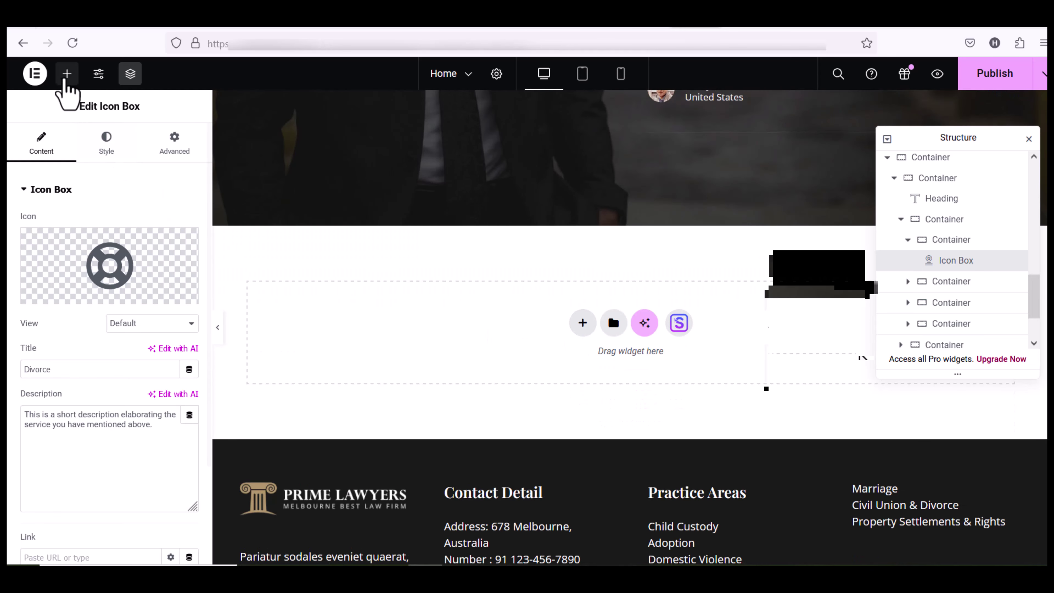
pyautogui.click(66, 75)
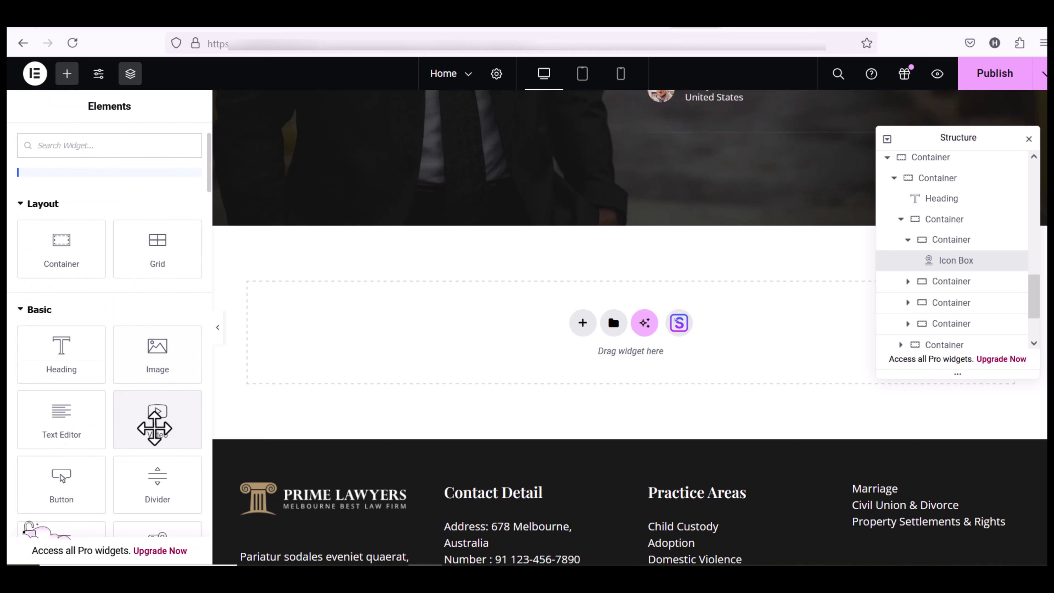
pyautogui.moveTo(154, 420); pyautogui.dragTo(527, 345)
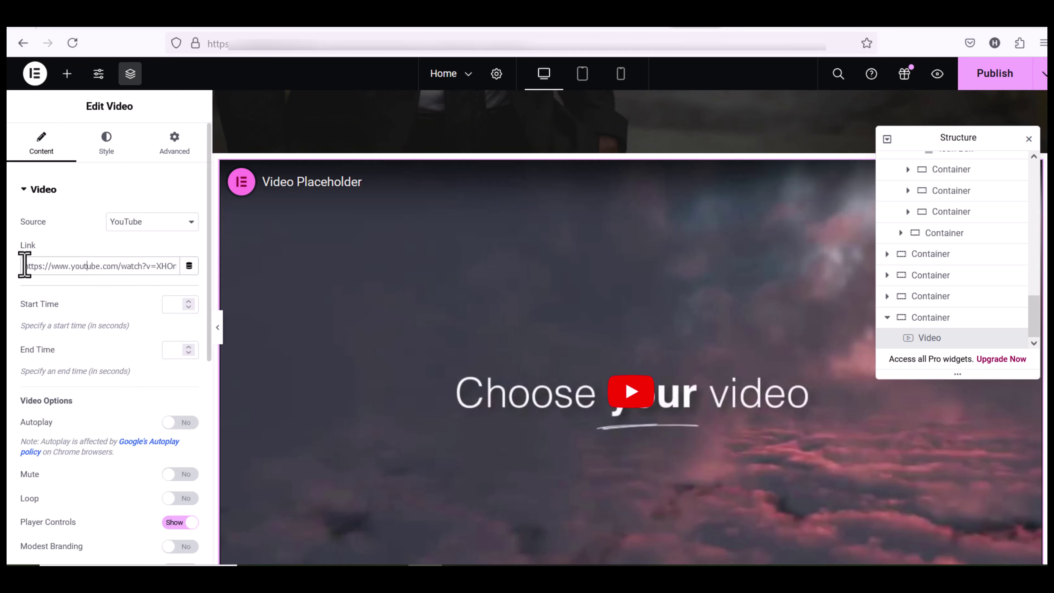
pyautogui.tripleClick(94, 271)
pyautogui.click(93, 269)
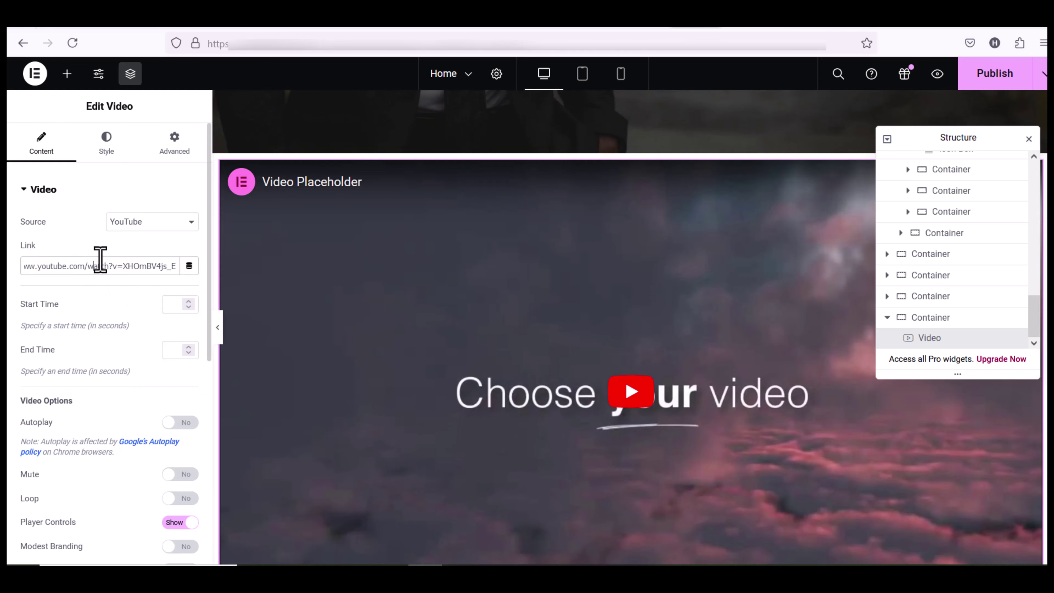
pyautogui.click(138, 224)
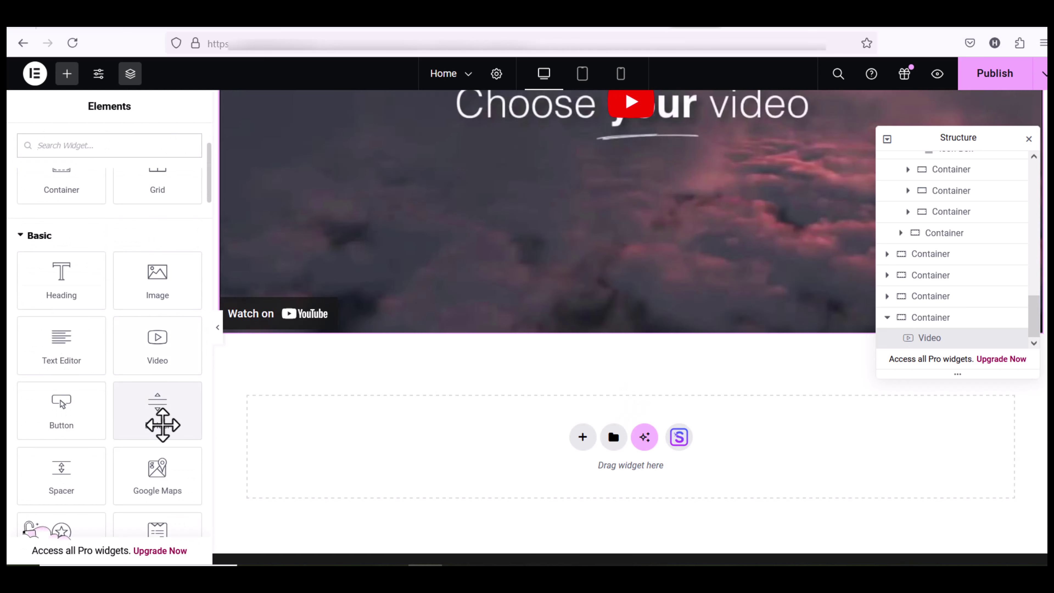
pyautogui.scroll(-2, 59, 447)
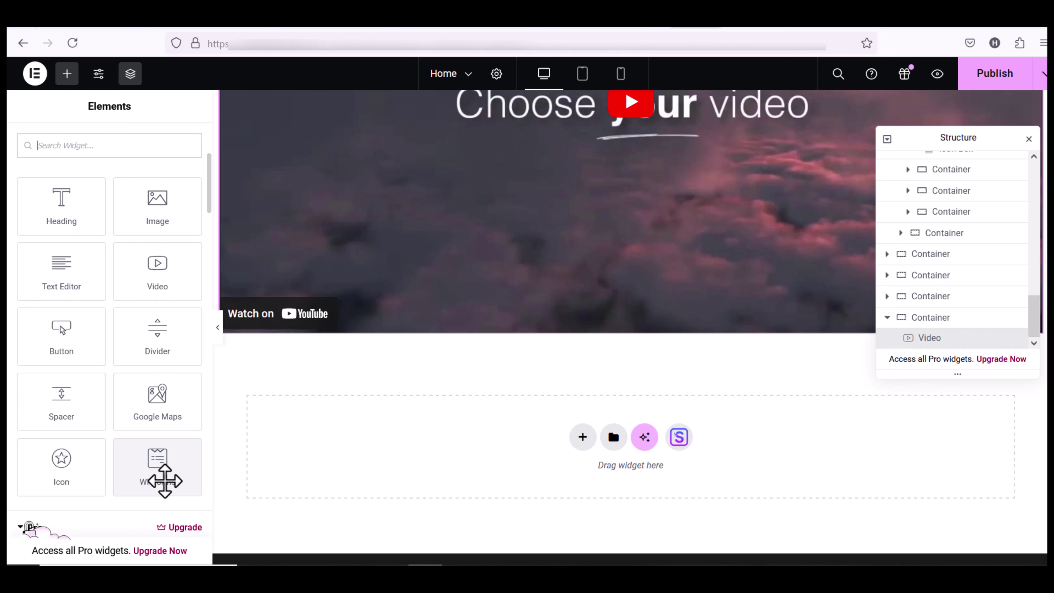
pyautogui.scroll(-10, 165, 496)
pyautogui.scroll(5, 425, 456)
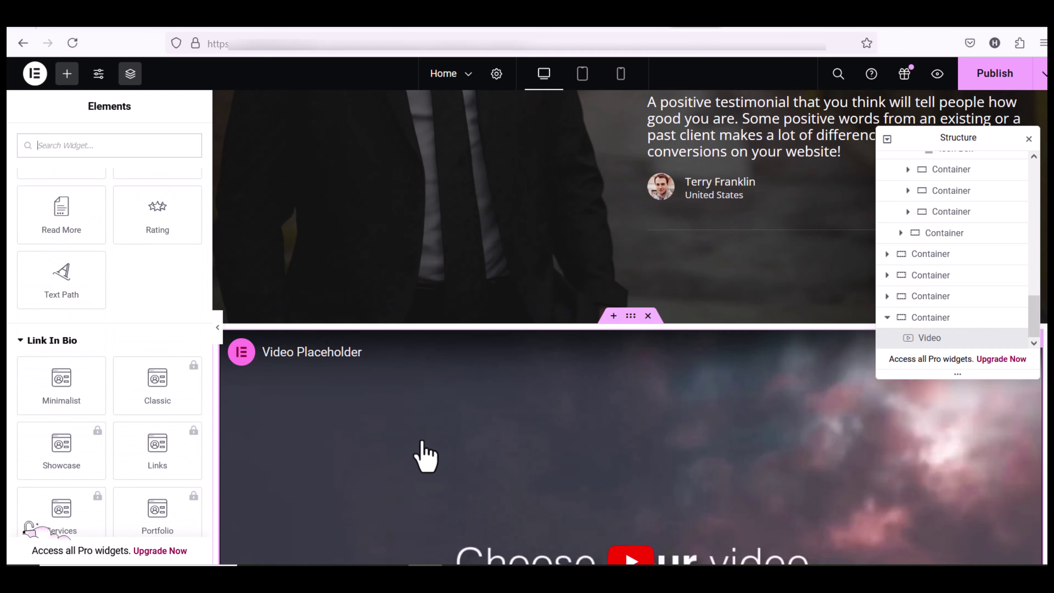